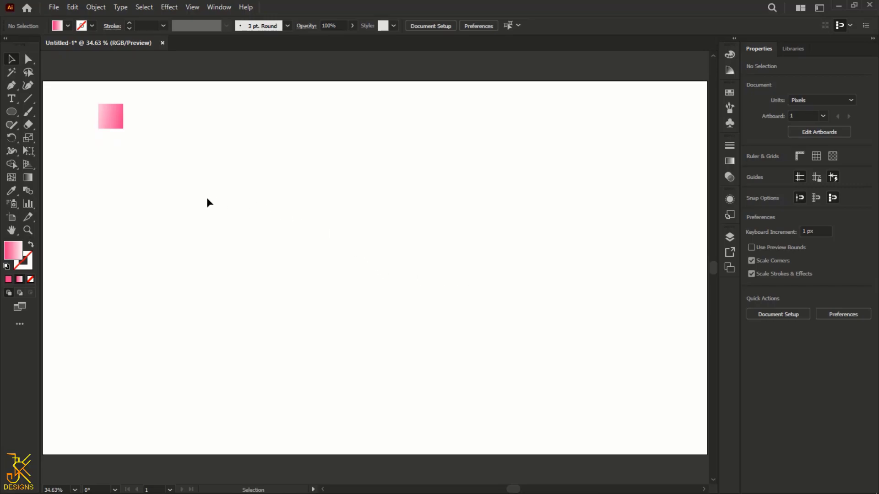
Set the fill and stroke to black and draw a square about 189 px wide in the artboard's left half
{"action": "left_click", "coordinate": [28, 177]}
{"action": "left_click_drag", "start_coordinate": [14, 115], "coordinate": [46, 112]}
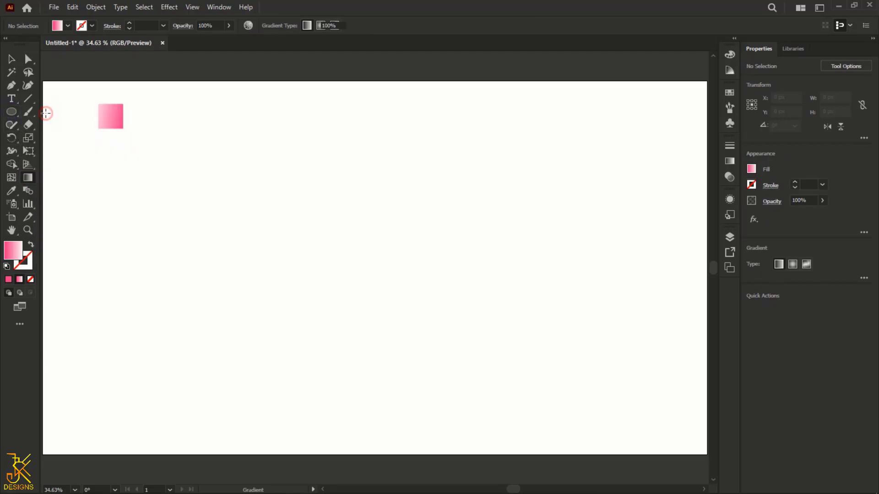
{"action": "left_click", "coordinate": [67, 26]}
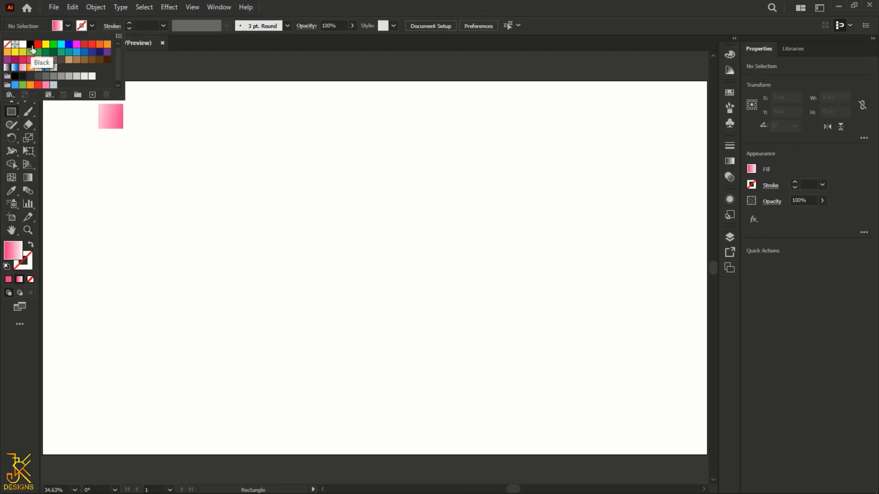
{"action": "left_click", "coordinate": [28, 51]}
{"action": "left_click", "coordinate": [93, 27]}
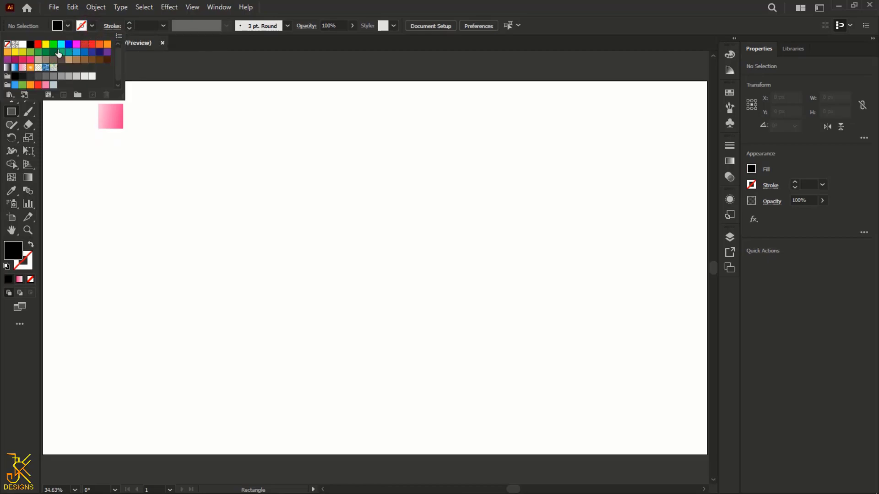
{"action": "left_click", "coordinate": [31, 44]}
{"action": "left_click", "coordinate": [189, 249]}
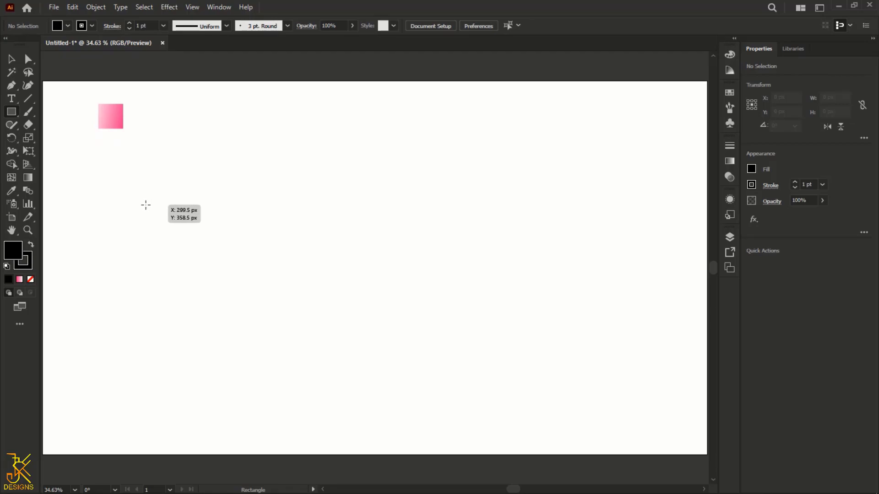
{"action": "left_click_drag", "start_coordinate": [146, 205], "coordinate": [209, 270]}
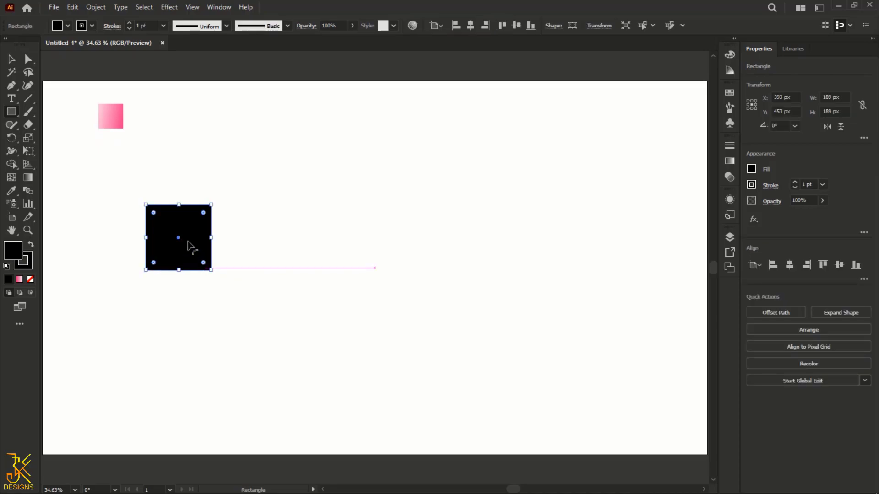
Remove the square's fill so only its black outline is kept, and deselect it
{"action": "left_click", "coordinate": [67, 26]}
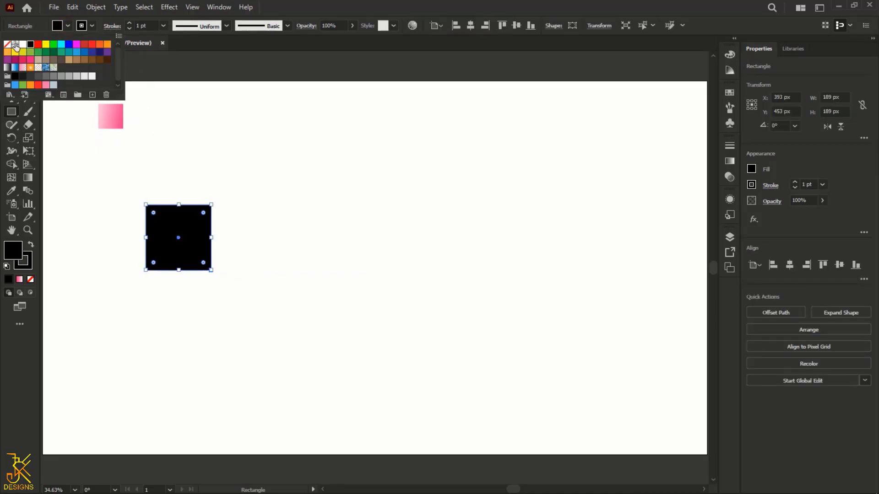
{"action": "left_click", "coordinate": [9, 46]}
{"action": "left_click", "coordinate": [205, 123]}
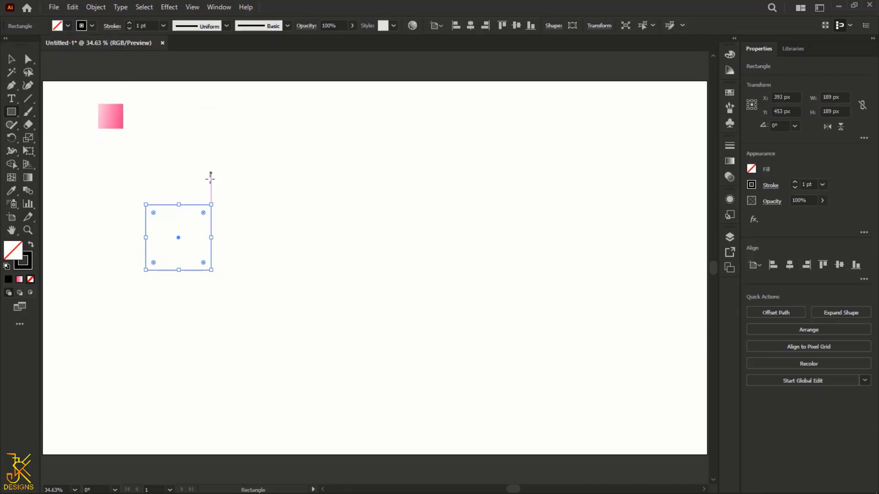
{"action": "left_click", "coordinate": [252, 262]}
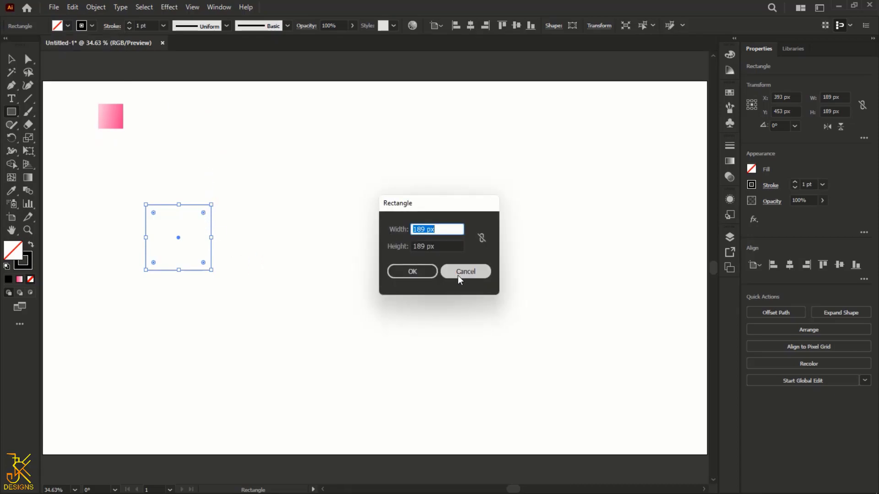
{"action": "left_click", "coordinate": [460, 276]}
{"action": "key", "text": "v"}
{"action": "left_click", "coordinate": [363, 255]}
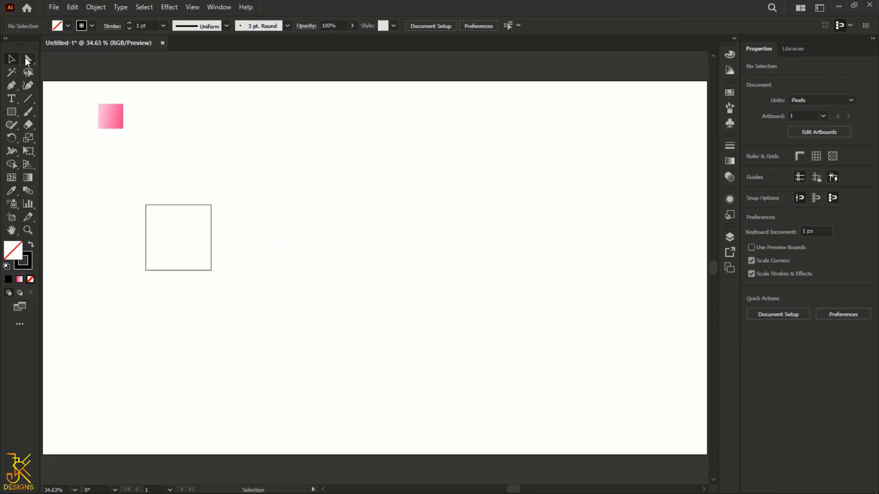
Duplicate the outlined square horizontally to the right of the original
{"action": "left_click", "coordinate": [170, 207]}
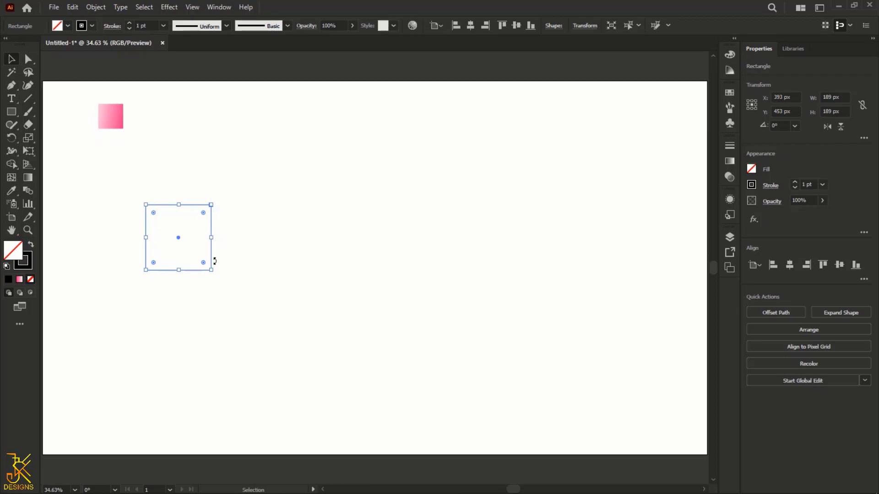
{"action": "left_click", "coordinate": [222, 298]}
{"action": "left_click_drag", "start_coordinate": [211, 267], "coordinate": [477, 279]}
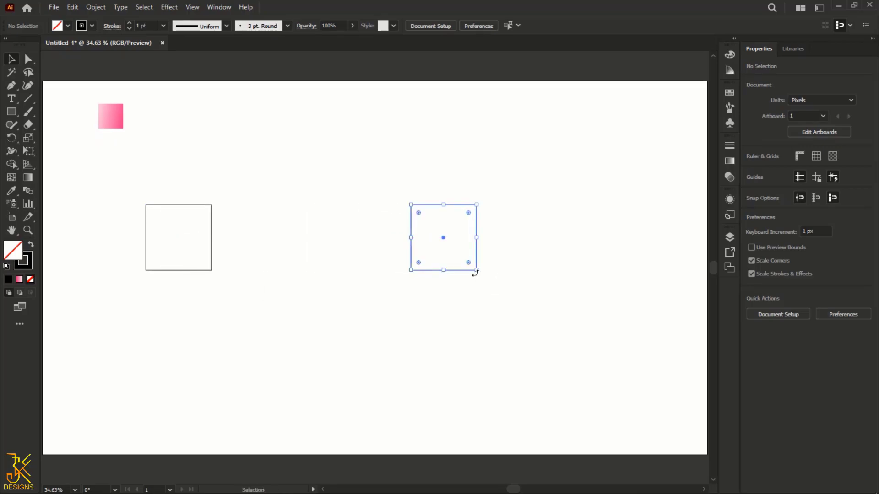
Reduce the original square's height to about 94 px from its top edge and fully round its two right corners into a semicircle
{"action": "left_click", "coordinate": [204, 206]}
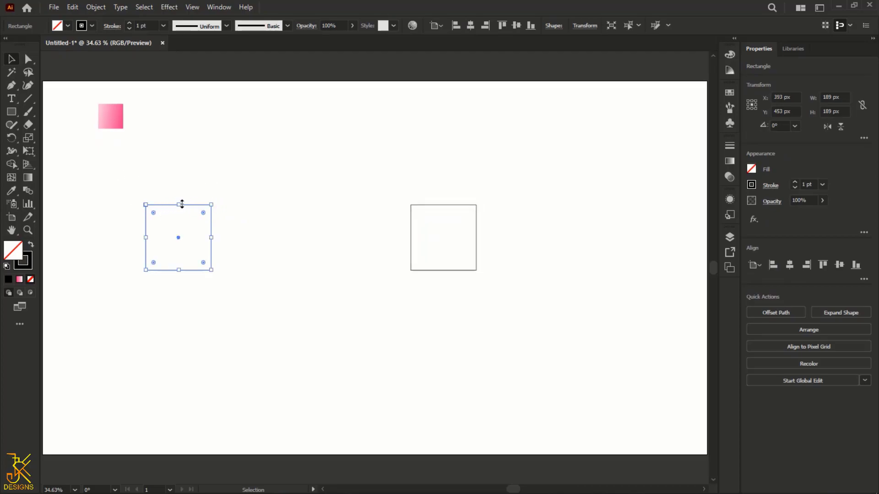
{"action": "left_click_drag", "start_coordinate": [178, 205], "coordinate": [179, 239]}
{"action": "scroll", "coordinate": [198, 253], "scroll_direction": "up", "scroll_amount": 2}
{"action": "scroll", "coordinate": [198, 255], "scroll_direction": "up", "scroll_amount": 1}
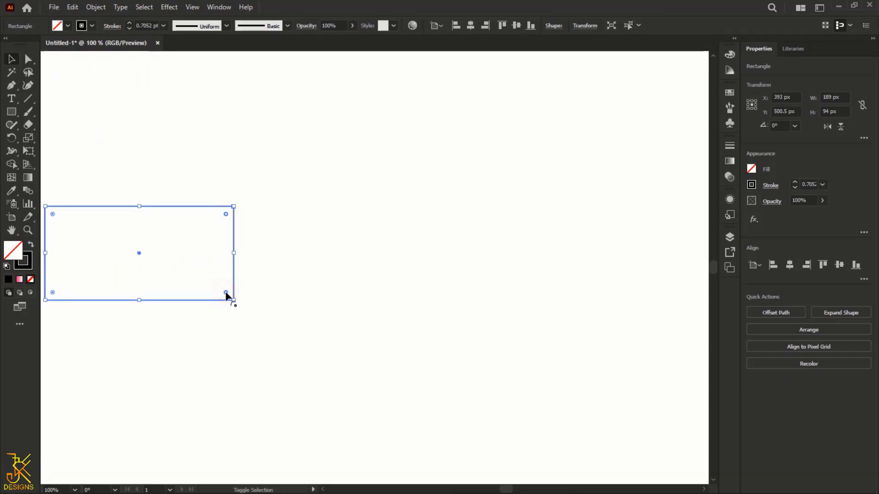
{"action": "left_click_drag", "start_coordinate": [227, 296], "coordinate": [165, 281]}
{"action": "key", "text": "space"}
{"action": "left_click_drag", "start_coordinate": [193, 175], "coordinate": [332, 167]}
{"action": "left_click", "coordinate": [426, 242]}
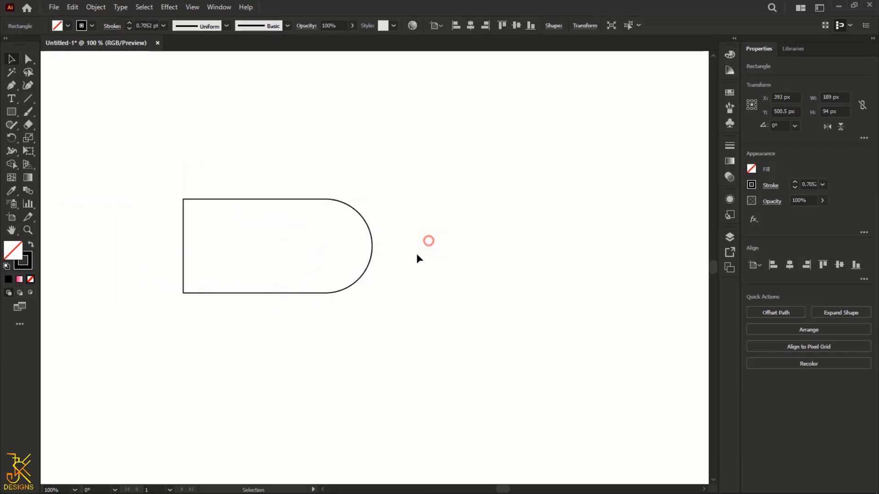
Paste a copy of the round-ended rectangle in place and rotate it 90° so its rounded end points up
{"action": "left_click", "coordinate": [321, 294]}
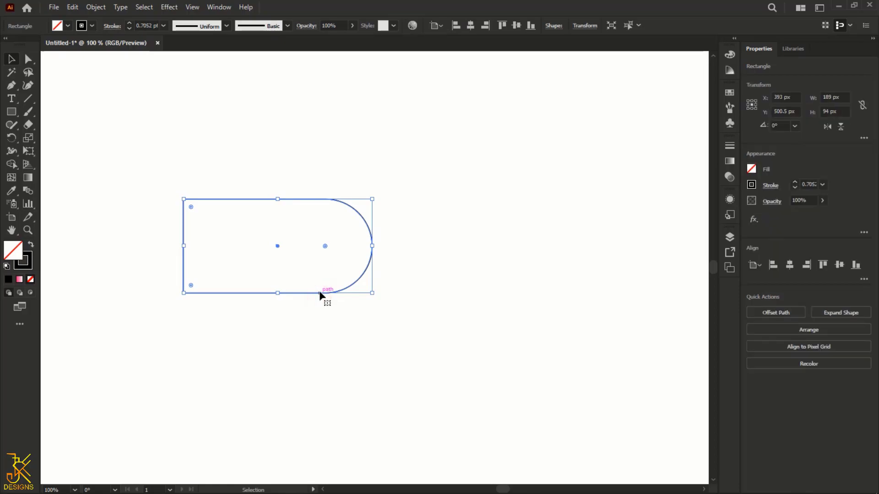
{"action": "left_click", "coordinate": [72, 7]}
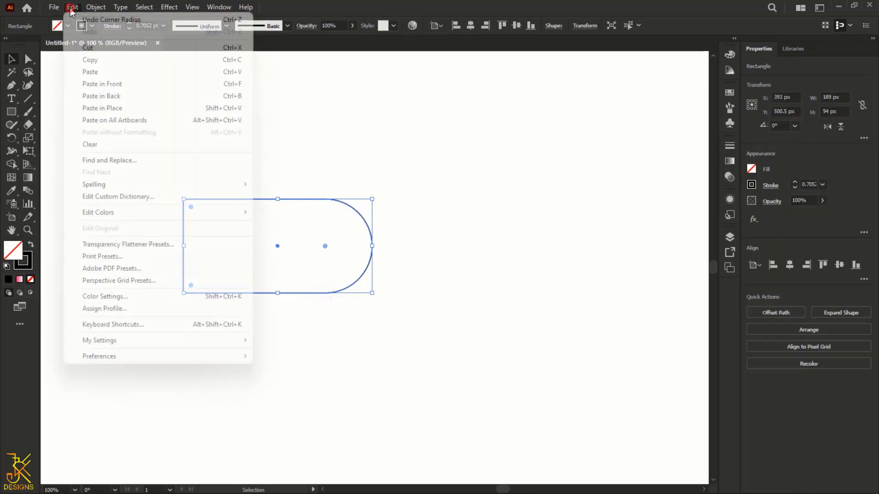
{"action": "left_click", "coordinate": [87, 61]}
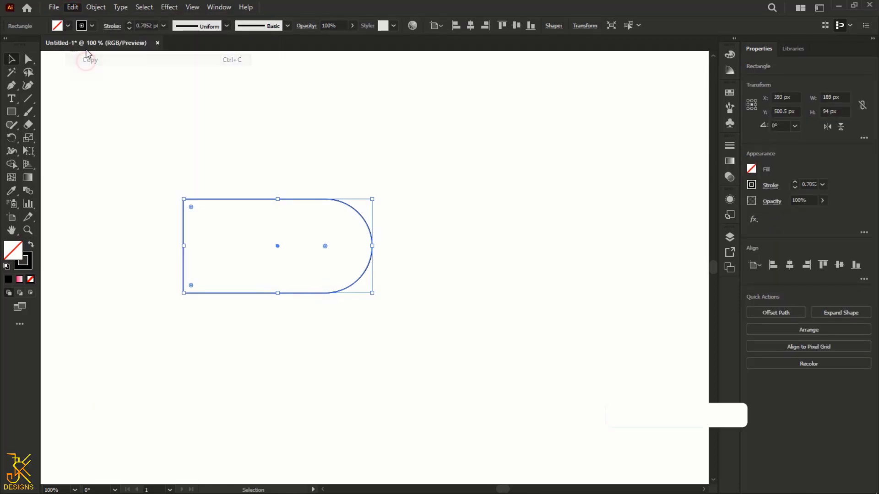
{"action": "left_click", "coordinate": [72, 7]}
{"action": "left_click", "coordinate": [95, 109]}
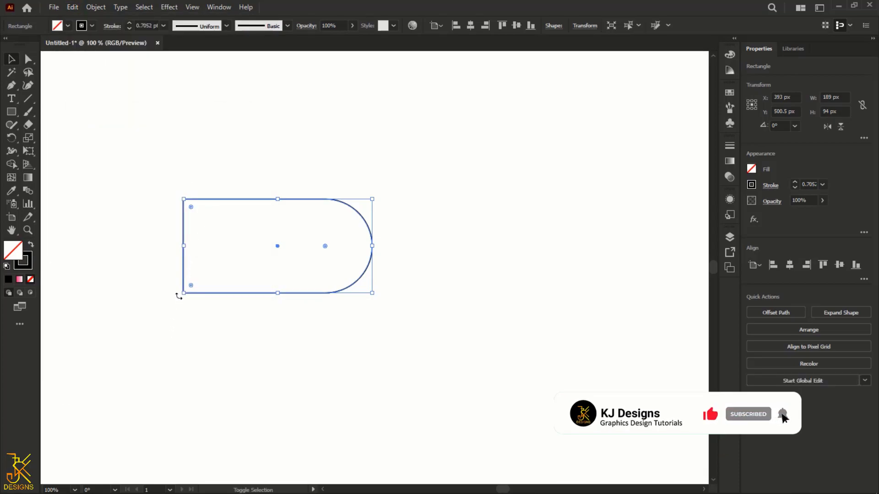
{"action": "left_click_drag", "start_coordinate": [178, 296], "coordinate": [304, 328]}
Remove the parts of the crossed shapes protruding left of and below the central square with the Shape Builder tool
{"action": "left_click_drag", "start_coordinate": [174, 156], "coordinate": [439, 398]}
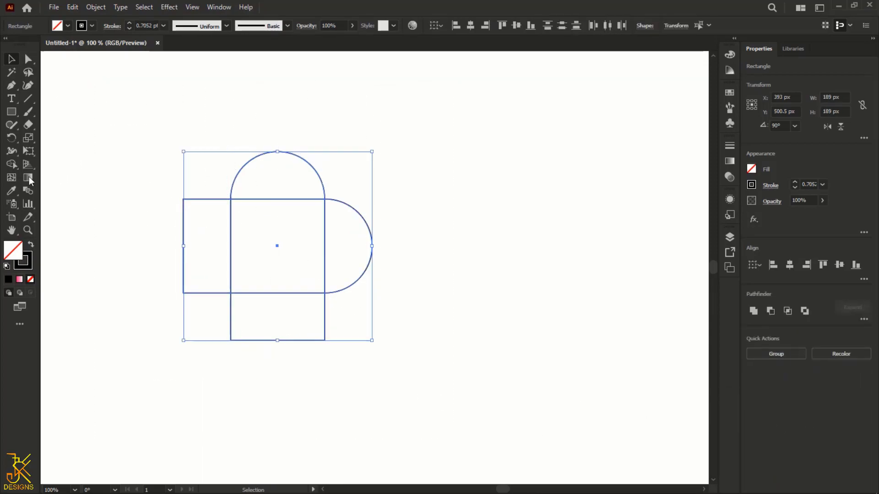
{"action": "left_click", "coordinate": [12, 168]}
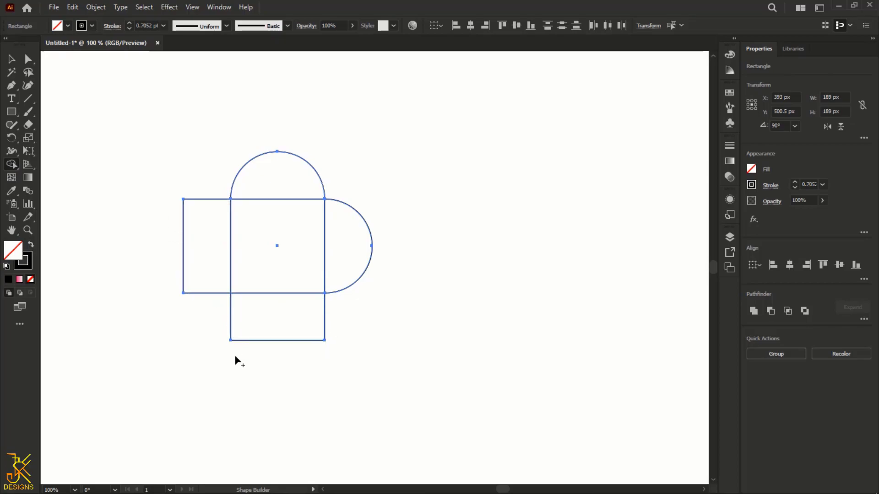
{"action": "left_click_drag", "start_coordinate": [205, 172], "coordinate": [206, 275]}
{"action": "left_click_drag", "start_coordinate": [192, 326], "coordinate": [353, 325]}
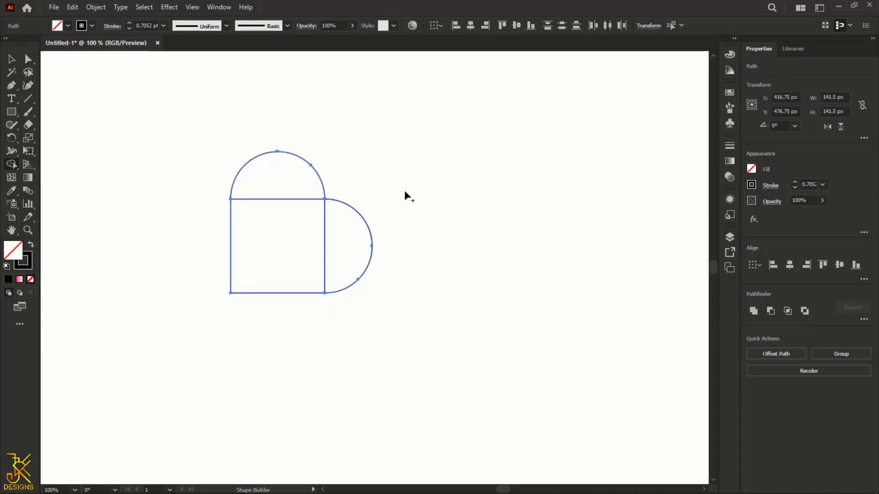
Move the large square closer to the combined small shape, to about X 979 px, Y 472 px
{"action": "scroll", "coordinate": [367, 164], "scroll_direction": "down", "scroll_amount": 2}
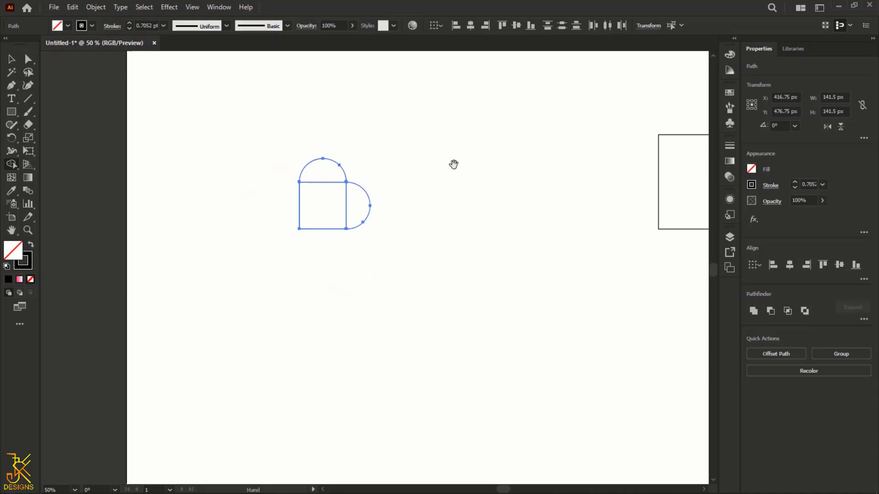
{"action": "left_click_drag", "start_coordinate": [453, 164], "coordinate": [397, 208]}
{"action": "key", "text": "v"}
{"action": "left_click_drag", "start_coordinate": [470, 169], "coordinate": [294, 165]}
{"action": "left_click_drag", "start_coordinate": [354, 170], "coordinate": [394, 178]}
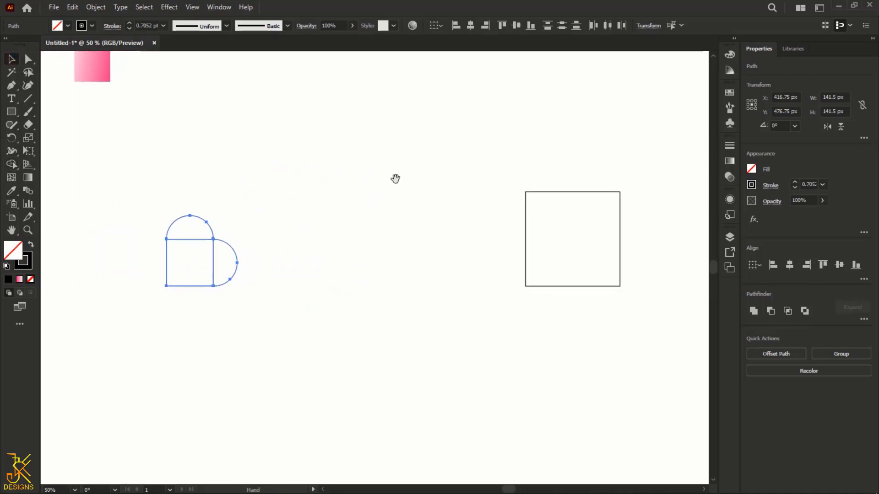
{"action": "left_click", "coordinate": [600, 196]}
{"action": "left_click_drag", "start_coordinate": [563, 194], "coordinate": [473, 203]}
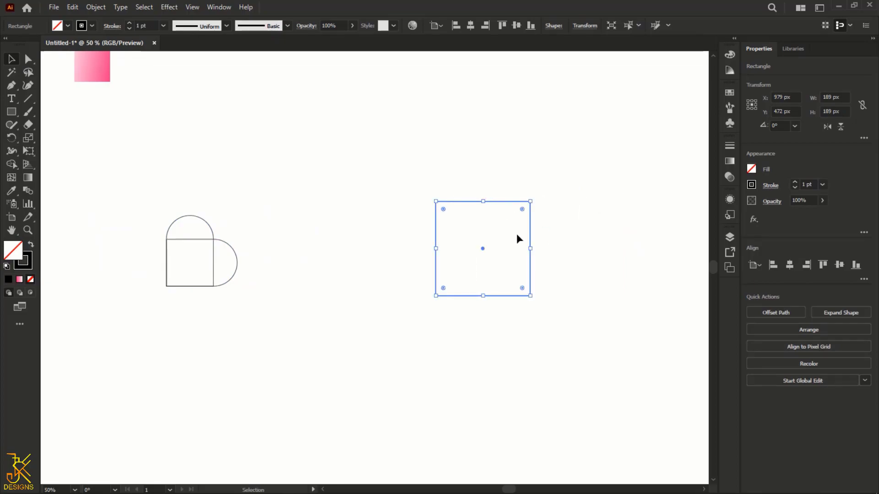
Fully round the large square's two right corners and extend its left side to a width of about 458 px
{"action": "key", "text": "ctrl+1"}
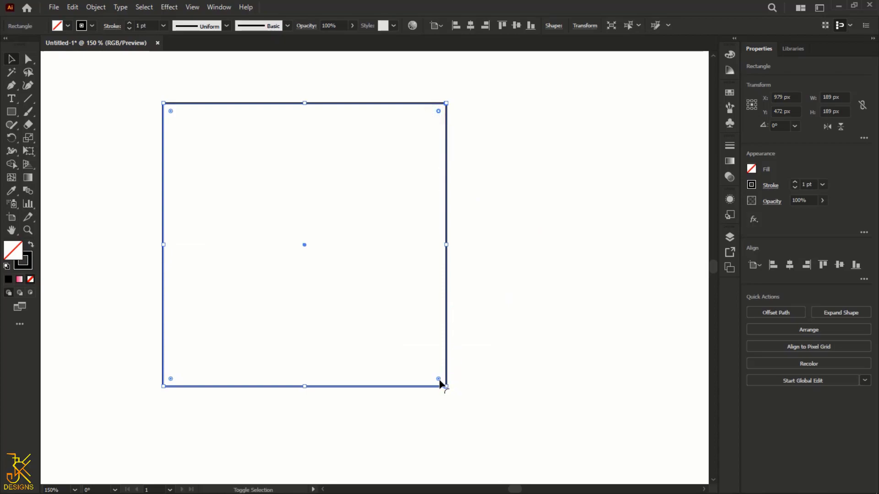
{"action": "left_click_drag", "start_coordinate": [439, 382], "coordinate": [68, 281]}
{"action": "scroll", "coordinate": [477, 202], "scroll_direction": "down", "scroll_amount": 2}
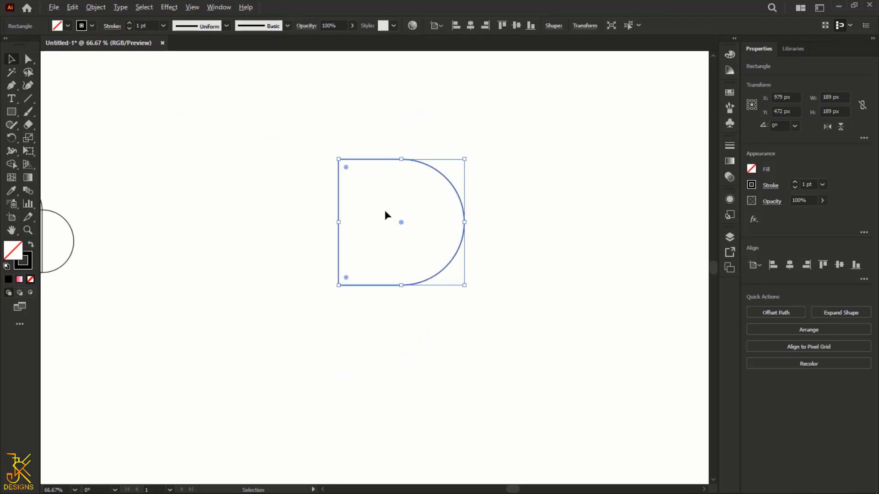
{"action": "left_click_drag", "start_coordinate": [341, 224], "coordinate": [159, 236]}
{"action": "left_click_drag", "start_coordinate": [322, 378], "coordinate": [469, 404]}
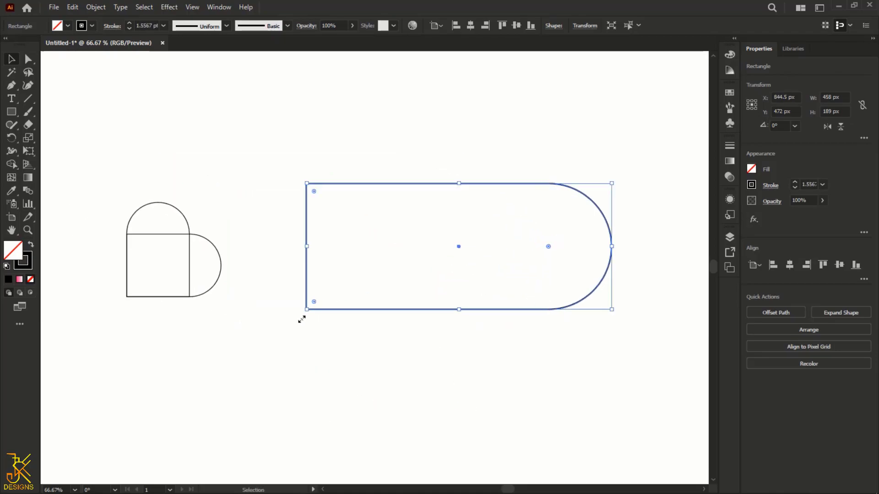
Rotate the large round-ended shape 90° upright and place it over the small shape with their left edges aligned
{"action": "left_click_drag", "start_coordinate": [302, 313], "coordinate": [548, 369]}
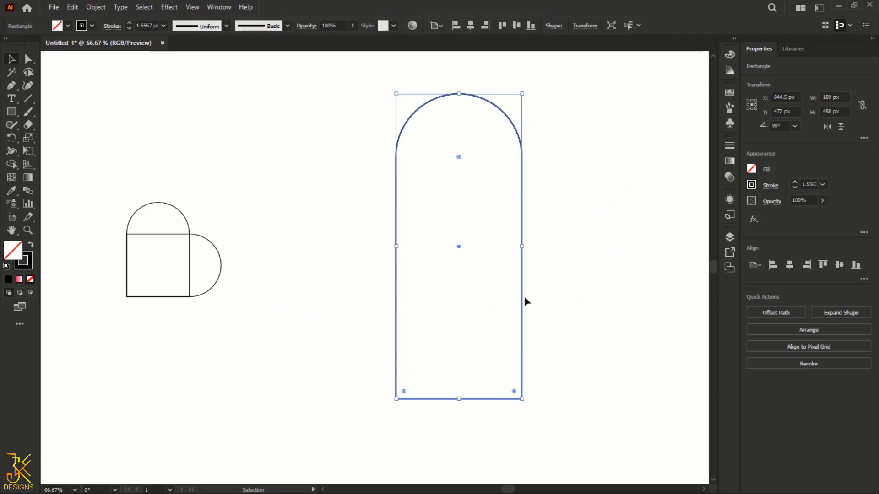
{"action": "left_click_drag", "start_coordinate": [523, 300], "coordinate": [253, 324]}
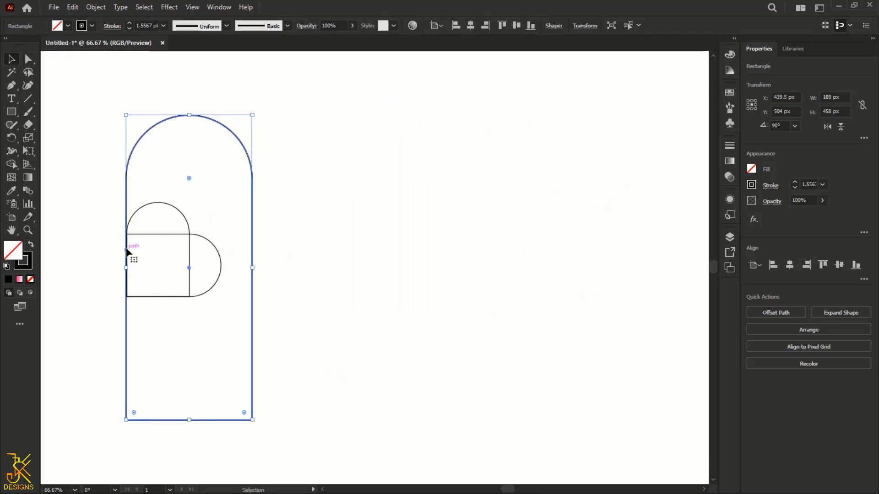
{"action": "left_click_drag", "start_coordinate": [175, 192], "coordinate": [288, 183]}
{"action": "left_click_drag", "start_coordinate": [306, 106], "coordinate": [307, 156]}
{"action": "scroll", "coordinate": [271, 216], "scroll_direction": "up", "scroll_amount": 3}
{"action": "left_click_drag", "start_coordinate": [187, 175], "coordinate": [187, 177]}
{"action": "scroll", "coordinate": [337, 170], "scroll_direction": "down", "scroll_amount": 4}
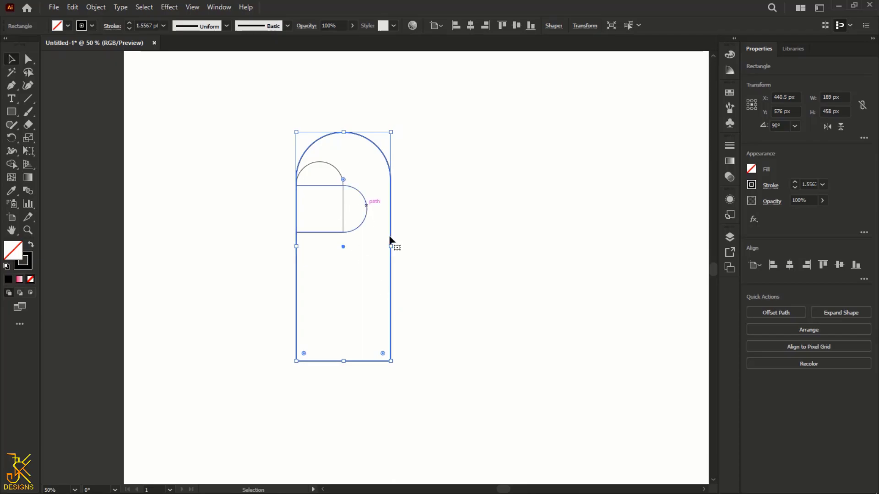
Paste a copy of the tall round-ended shape in place and rotate it 90° so its rounded end points right
{"action": "left_click", "coordinate": [73, 6]}
{"action": "left_click", "coordinate": [97, 62]}
{"action": "left_click", "coordinate": [72, 7]}
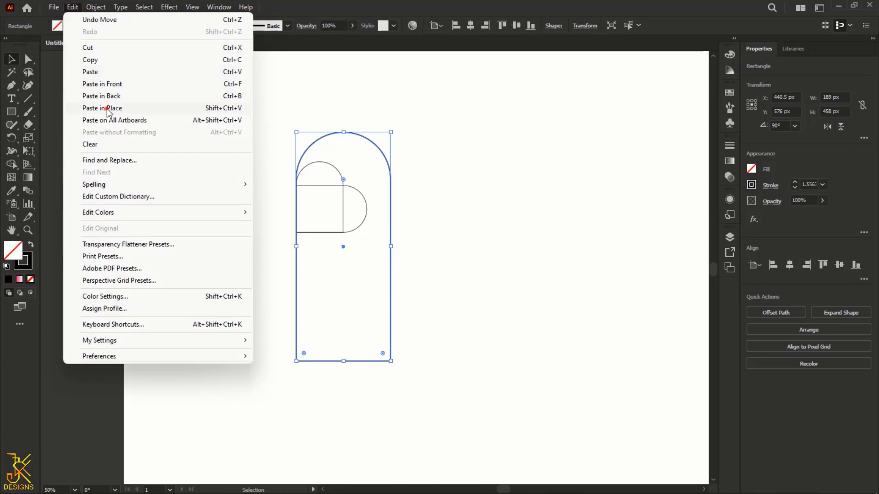
{"action": "left_click", "coordinate": [107, 110]}
{"action": "left_click_drag", "start_coordinate": [396, 364], "coordinate": [257, 285]}
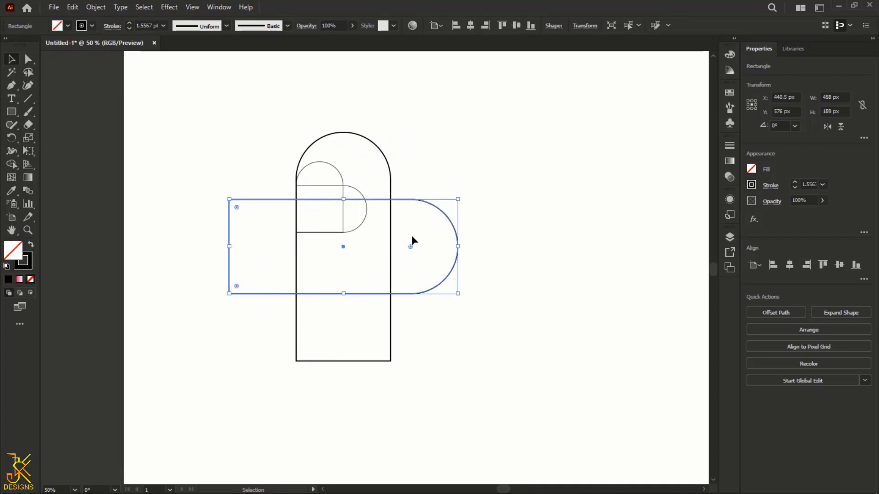
Move the horizontal copy so its rounded end meets the tall shape's right edge and its top edge aligns with the small square's top
{"action": "scroll", "coordinate": [411, 240], "scroll_direction": "up", "scroll_amount": 2}
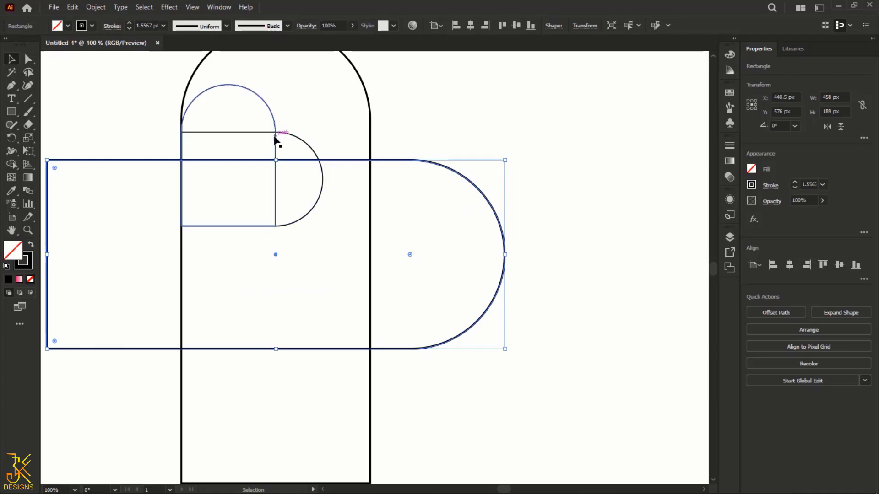
{"action": "left_click_drag", "start_coordinate": [349, 348], "coordinate": [216, 321]}
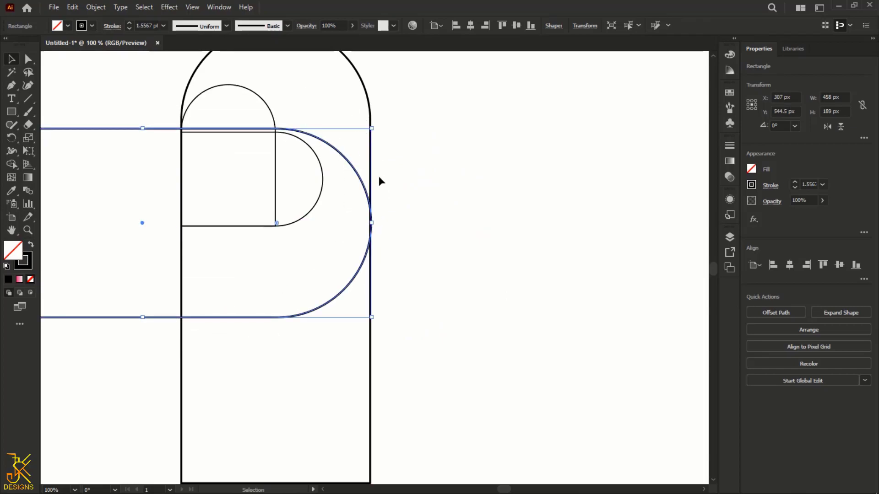
{"action": "left_click_drag", "start_coordinate": [256, 130], "coordinate": [255, 131]}
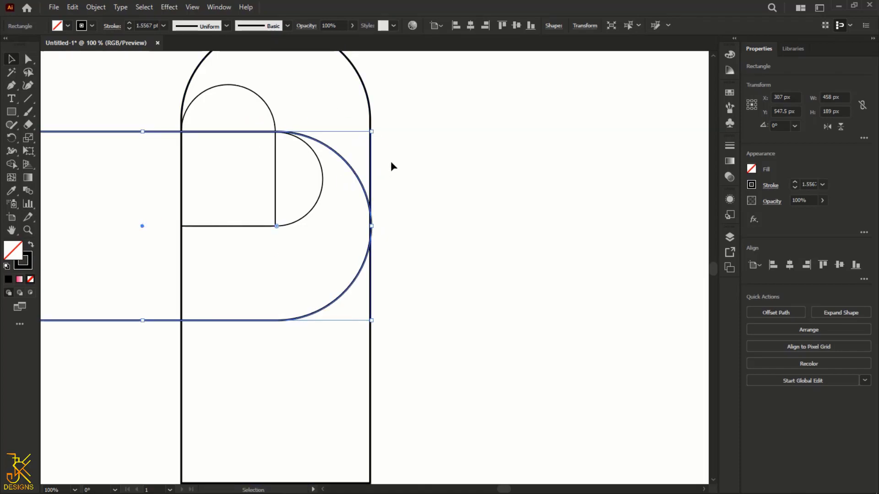
Paste a copy of the horizontal round-ended shape in place and rotate it 90° so its rounded end points down
{"action": "scroll", "coordinate": [391, 165], "scroll_direction": "down", "scroll_amount": 1}
{"action": "scroll", "coordinate": [391, 165], "scroll_direction": "down", "scroll_amount": 1}
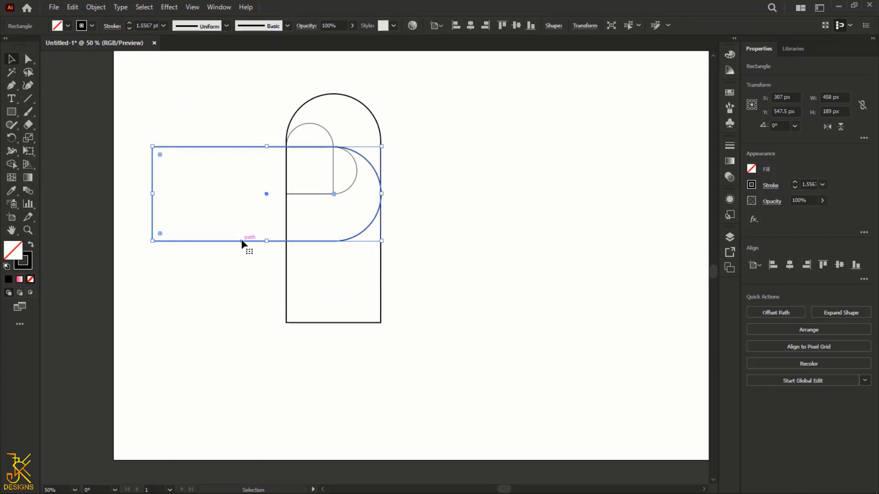
{"action": "left_click", "coordinate": [72, 7]}
{"action": "left_click", "coordinate": [114, 62]}
{"action": "left_click", "coordinate": [72, 7]}
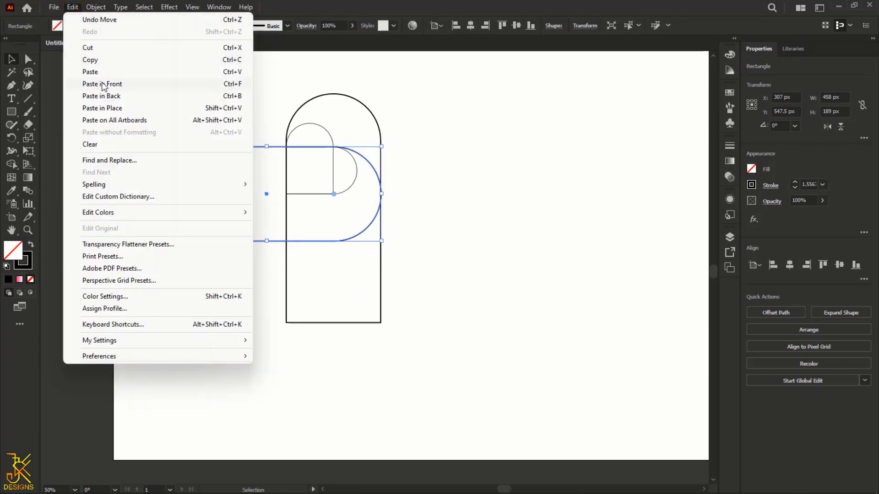
{"action": "left_click", "coordinate": [104, 110]}
{"action": "left_click_drag", "start_coordinate": [148, 243], "coordinate": [254, 156]}
{"action": "scroll", "coordinate": [294, 265], "scroll_direction": "up", "scroll_amount": 5}
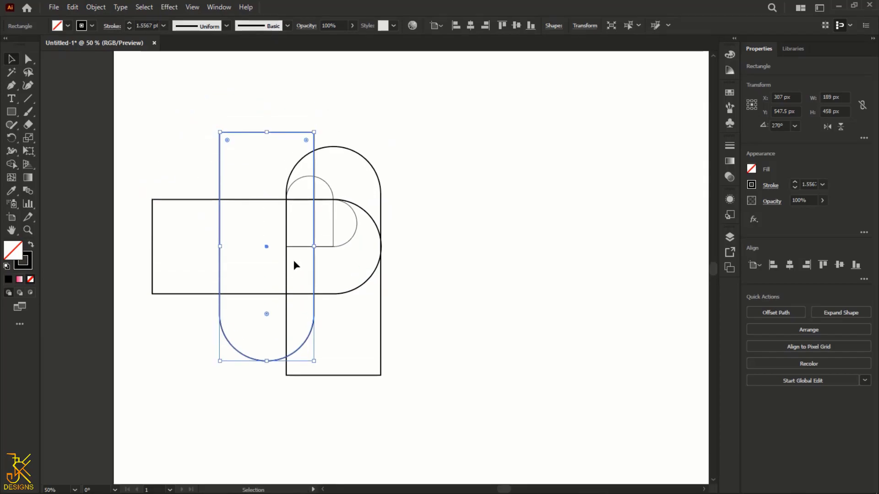
Move the downward-pointing copy so its rounded end touches the small square's bottom-left corner and its right edge meets the square's right edge
{"action": "left_click_drag", "start_coordinate": [282, 412], "coordinate": [308, 314]}
{"action": "scroll", "coordinate": [308, 314], "scroll_direction": "up", "scroll_amount": 4}
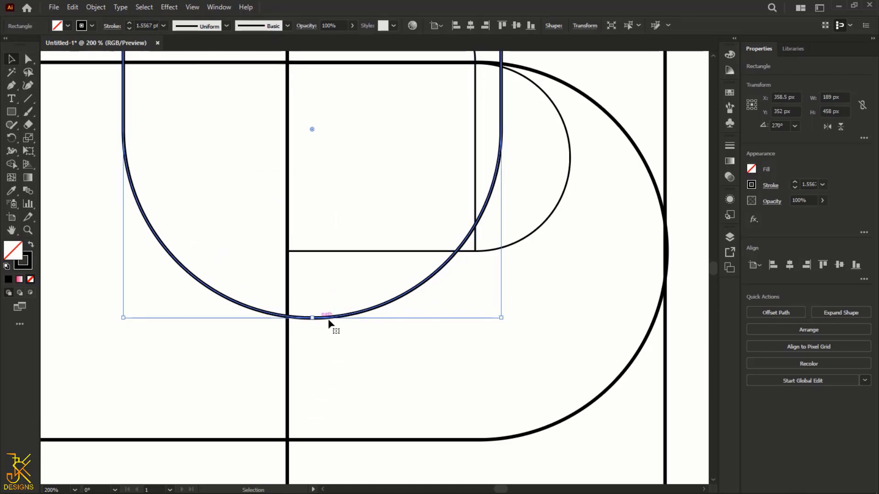
{"action": "left_click_drag", "start_coordinate": [328, 317], "coordinate": [304, 251]}
{"action": "key", "text": "ctrl+minus"}
{"action": "key", "text": "ctrl+minus"}
{"action": "scroll", "coordinate": [416, 205], "scroll_direction": "up", "scroll_amount": 1}
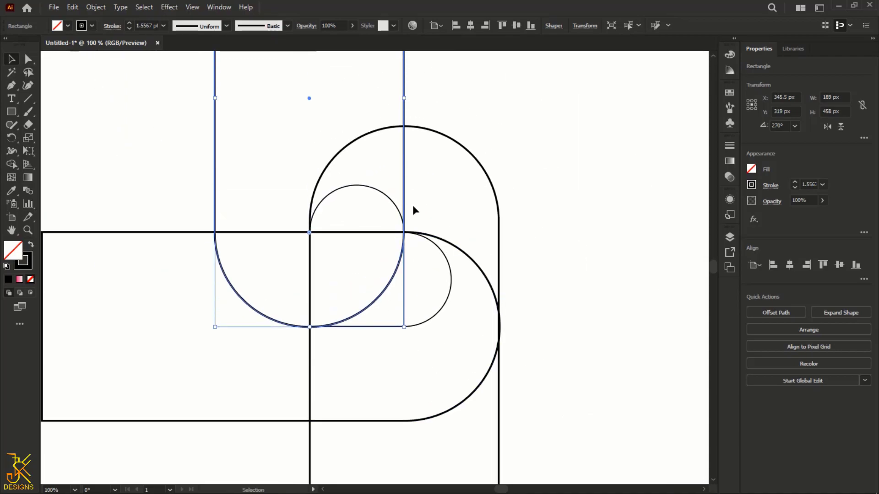
Rotate all the construction shapes together 45° counterclockwise
{"action": "scroll", "coordinate": [421, 313], "scroll_direction": "down", "scroll_amount": 3}
{"action": "scroll", "coordinate": [421, 313], "scroll_direction": "up", "scroll_amount": 1}
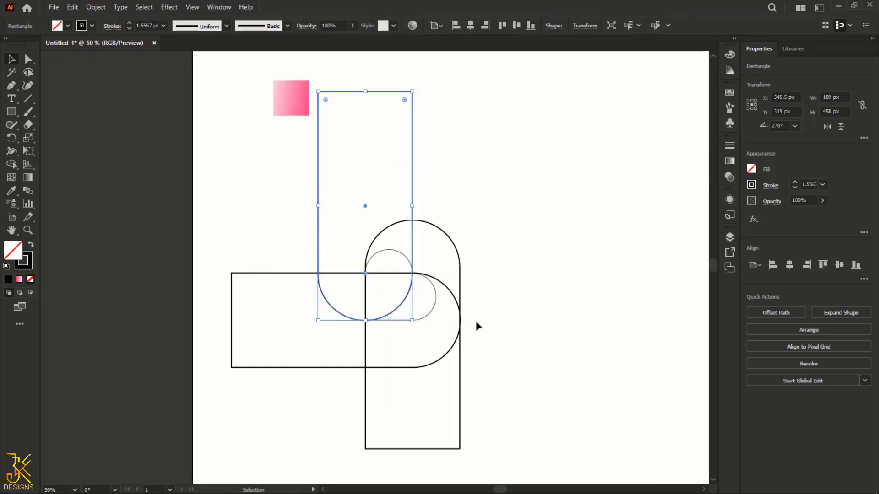
{"action": "scroll", "coordinate": [476, 321], "scroll_direction": "down", "scroll_amount": 1}
{"action": "left_click_drag", "start_coordinate": [525, 361], "coordinate": [471, 266]}
{"action": "left_click_drag", "start_coordinate": [508, 361], "coordinate": [251, 133]}
{"action": "left_click_drag", "start_coordinate": [258, 314], "coordinate": [373, 324]}
{"action": "left_click_drag", "start_coordinate": [369, 203], "coordinate": [395, 239]}
{"action": "left_click_drag", "start_coordinate": [569, 214], "coordinate": [443, 232]}
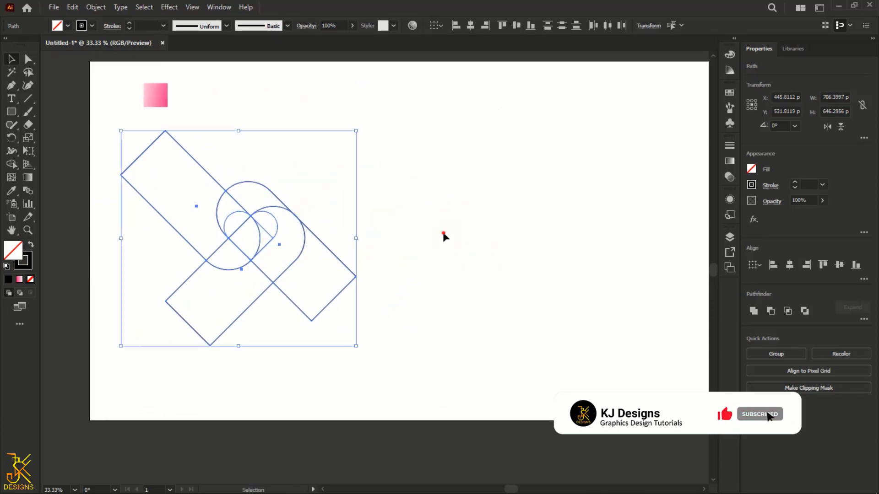
{"action": "left_click", "coordinate": [73, 126]}
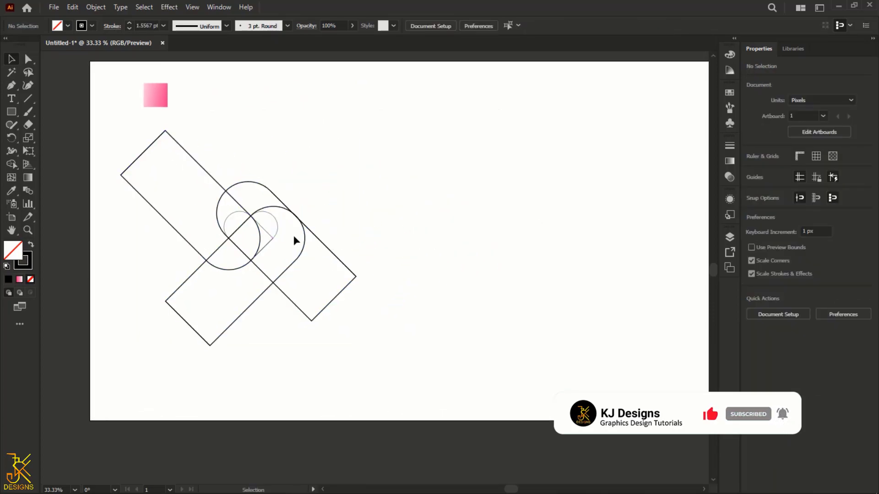
{"action": "scroll", "coordinate": [283, 231], "scroll_direction": "up", "scroll_amount": 3}
{"action": "scroll", "coordinate": [283, 234], "scroll_direction": "up", "scroll_amount": 1}
{"action": "scroll", "coordinate": [279, 234], "scroll_direction": "down", "scroll_amount": 2}
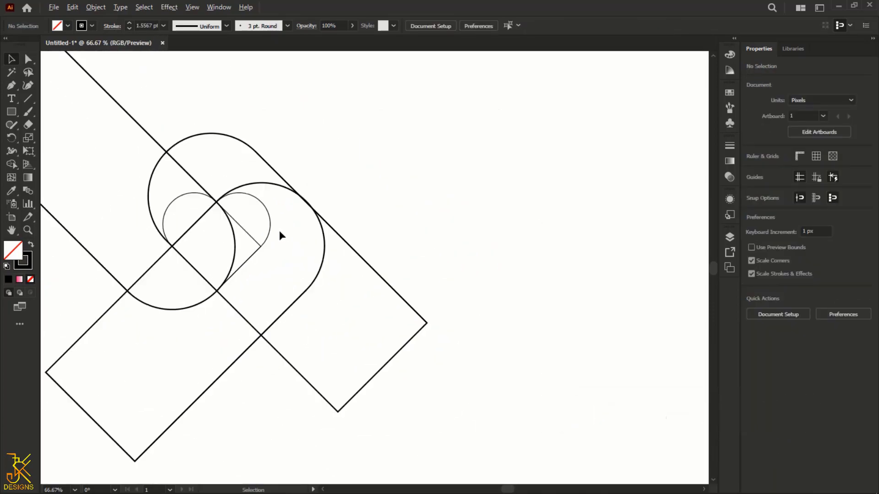
{"action": "left_click", "coordinate": [234, 241]}
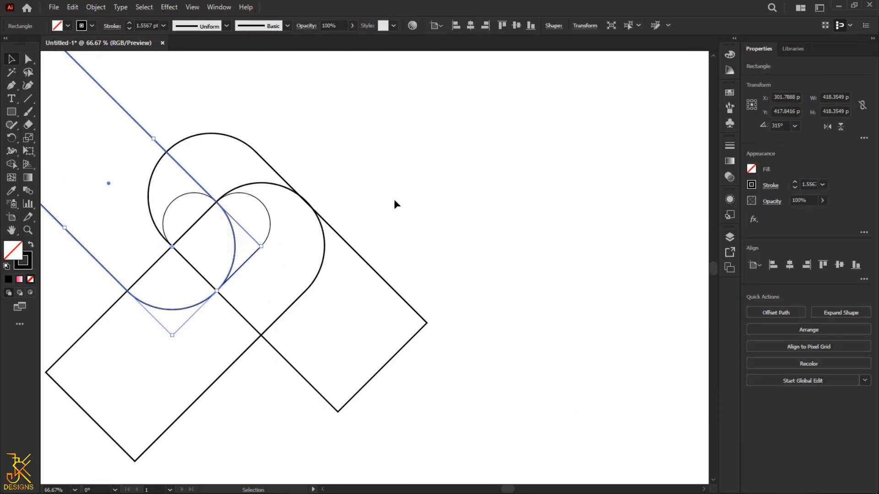
{"action": "left_click", "coordinate": [422, 196]}
{"action": "scroll", "coordinate": [421, 197], "scroll_direction": "down", "scroll_amount": 2}
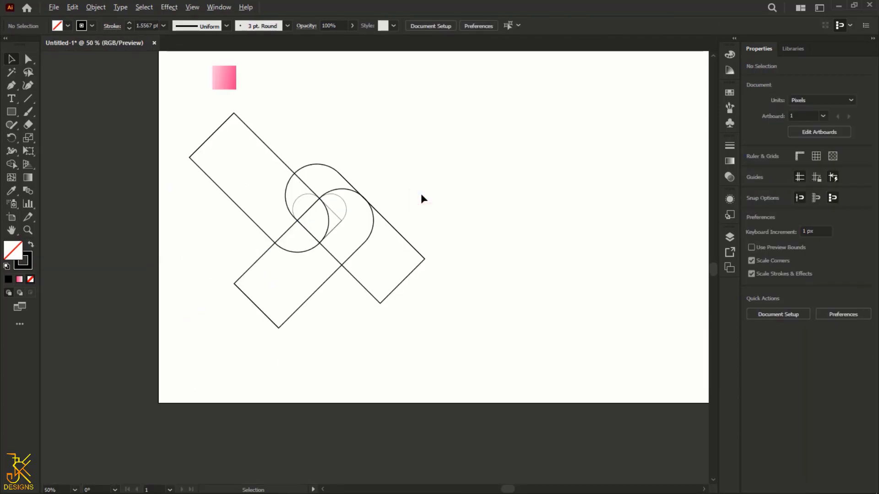
Set the stroke weight of all the rotated construction shapes to 0.5 pt
{"action": "left_click_drag", "start_coordinate": [471, 330], "coordinate": [204, 147]}
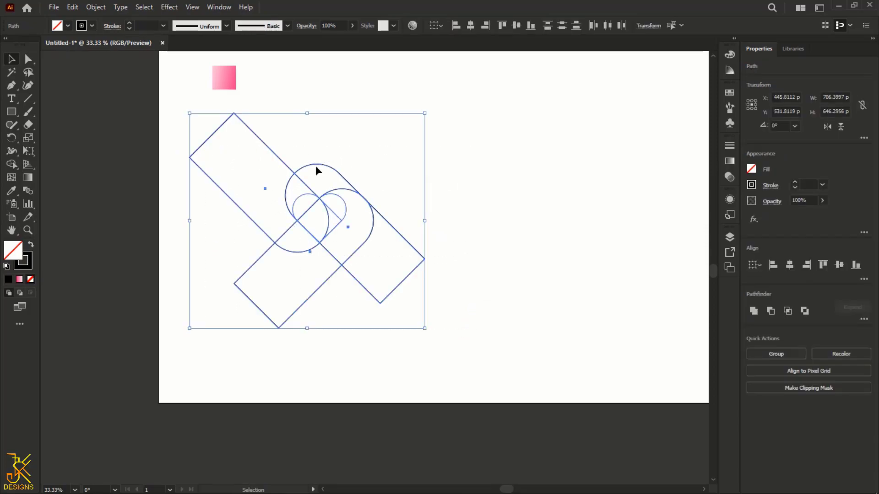
{"action": "left_click", "coordinate": [807, 185]}
{"action": "type", "text": ".5"}
{"action": "key", "text": "Return"}
{"action": "left_click", "coordinate": [582, 164]}
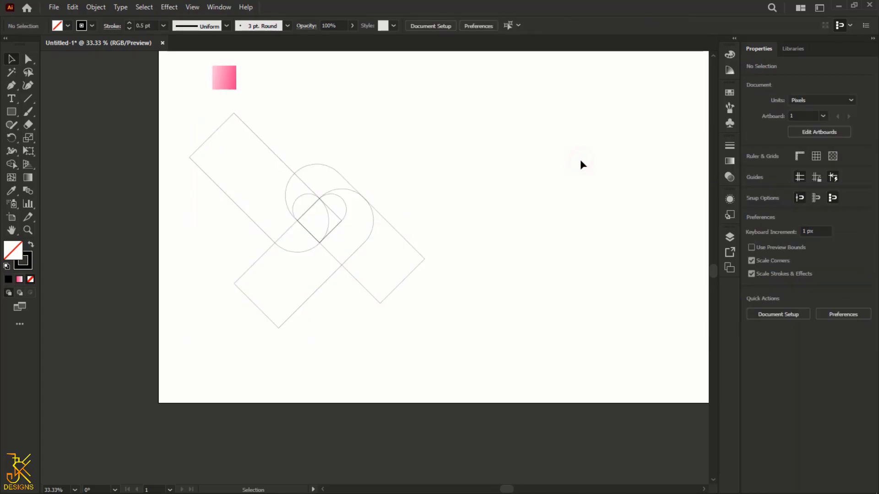
Draw a circle about 325 px in diameter in the empty area to the right of the construction shapes
{"action": "scroll", "coordinate": [304, 218], "scroll_direction": "up", "scroll_amount": 4}
{"action": "scroll", "coordinate": [304, 215], "scroll_direction": "down", "scroll_amount": 3}
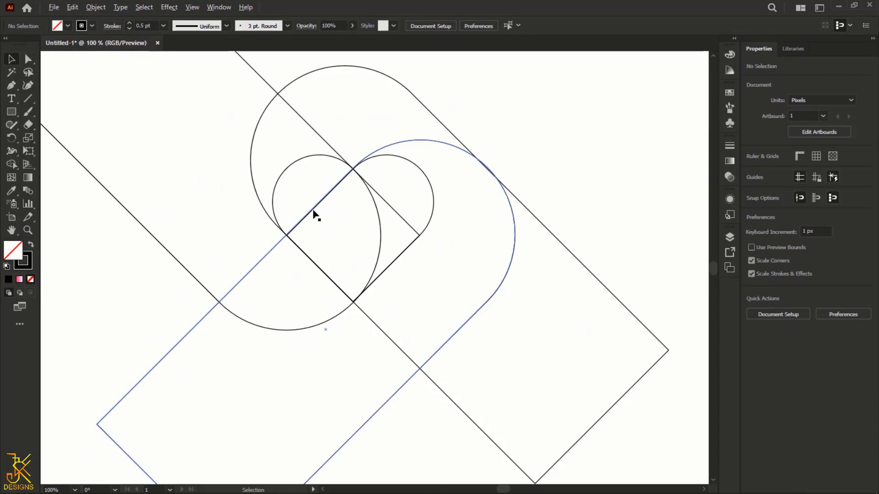
{"action": "left_click_drag", "start_coordinate": [479, 187], "coordinate": [430, 218]}
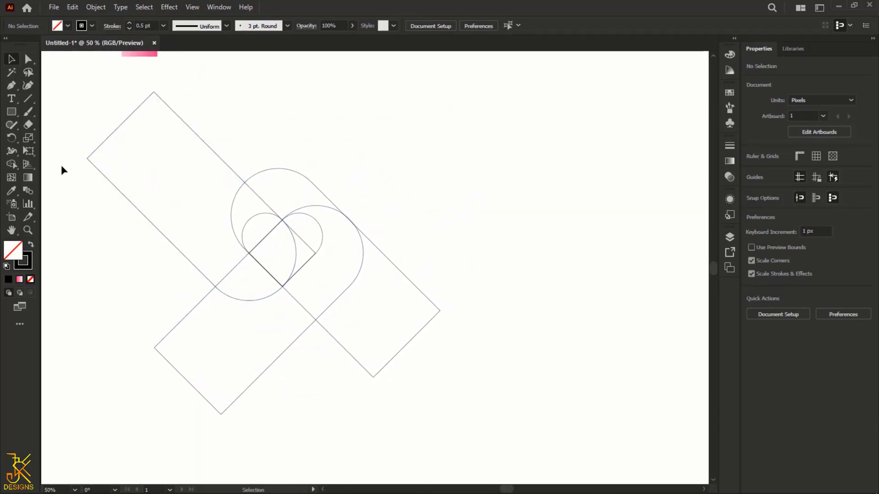
{"action": "scroll", "coordinate": [632, 222], "scroll_direction": "down", "scroll_amount": 1}
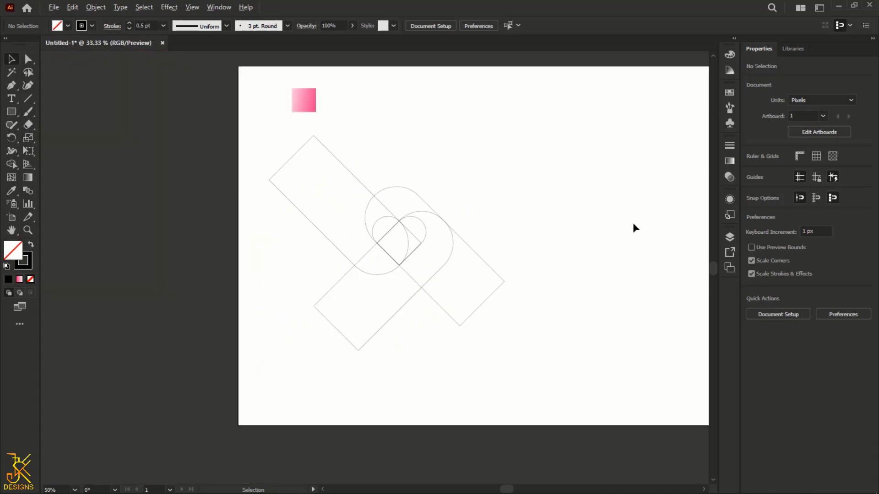
{"action": "left_click_drag", "start_coordinate": [590, 219], "coordinate": [548, 216]}
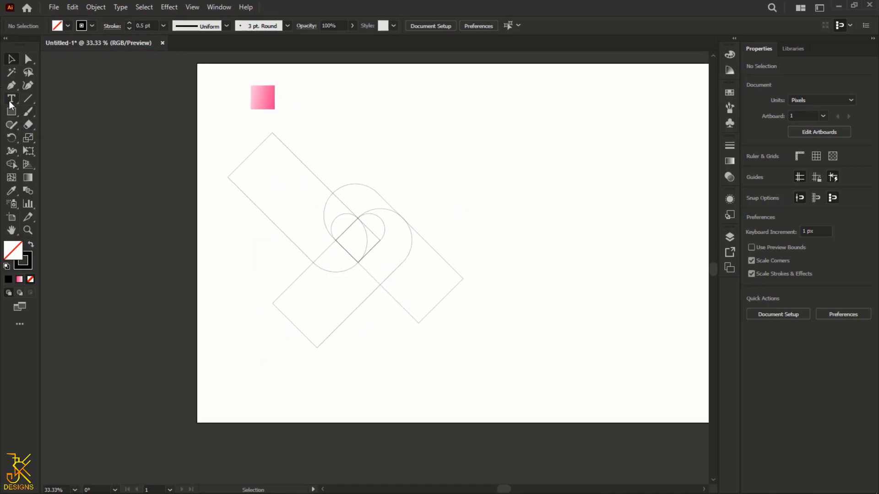
{"action": "left_click_drag", "start_coordinate": [15, 114], "coordinate": [63, 137]}
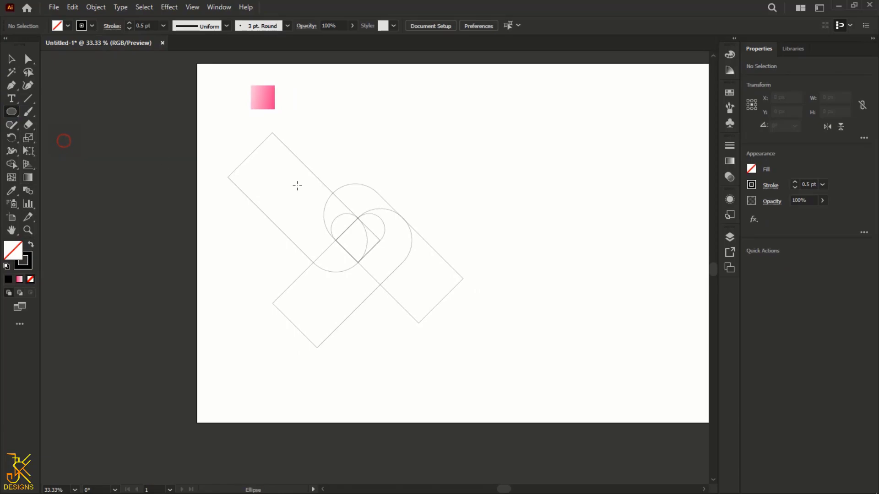
{"action": "mouse_move", "coordinate": [518, 205]}
{"action": "left_mouse_down"}
{"action": "mouse_move", "coordinate": [446, 179]}
{"action": "mouse_move", "coordinate": [573, 291]}
{"action": "left_mouse_up"}
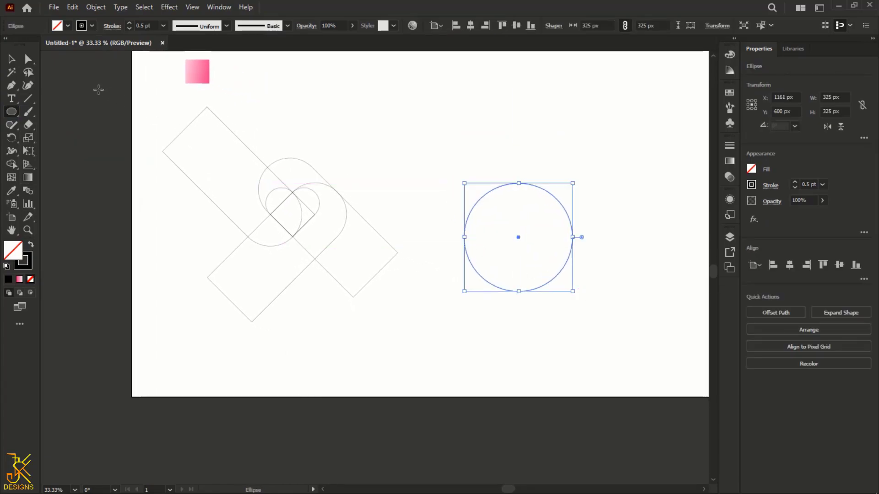
Draw a vertical line about 511 px long through the circle's center, extending beyond it at both ends
{"action": "left_click", "coordinate": [29, 99]}
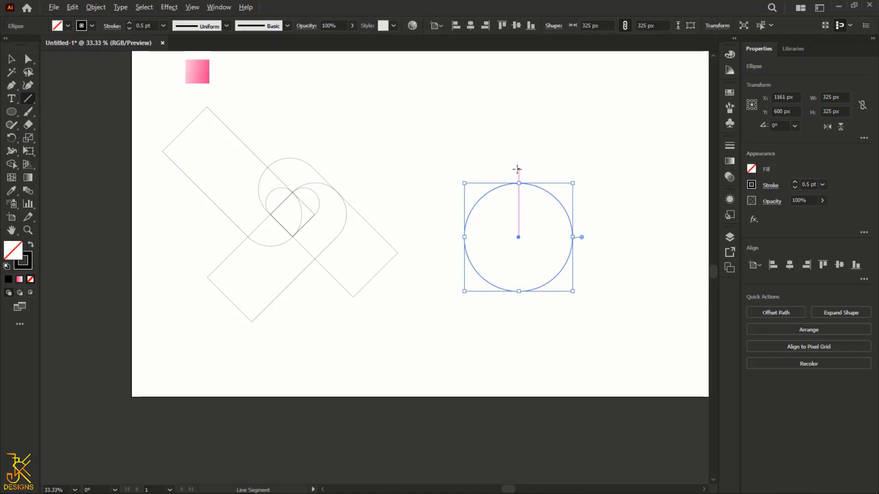
{"action": "left_click_drag", "start_coordinate": [519, 169], "coordinate": [519, 339]}
{"action": "left_click", "coordinate": [12, 59]}
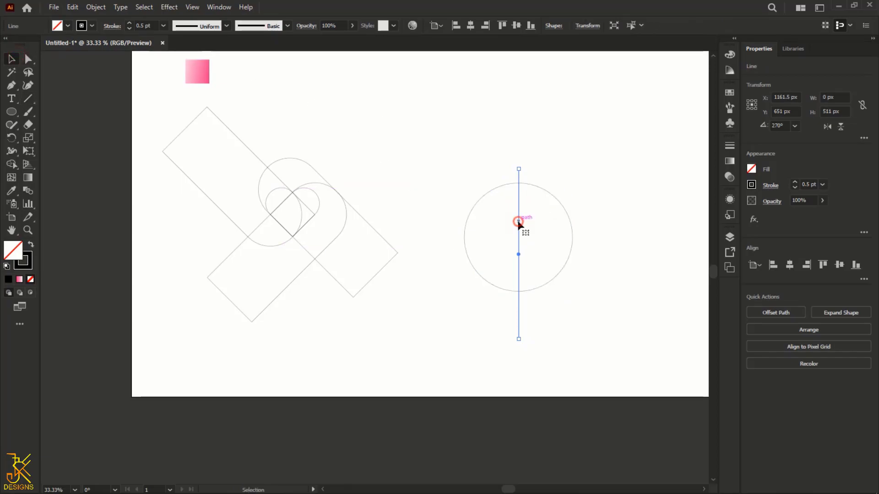
Paste a copy of the vertical line in place and rotate it 90° to form a cross
{"action": "left_click", "coordinate": [75, 9]}
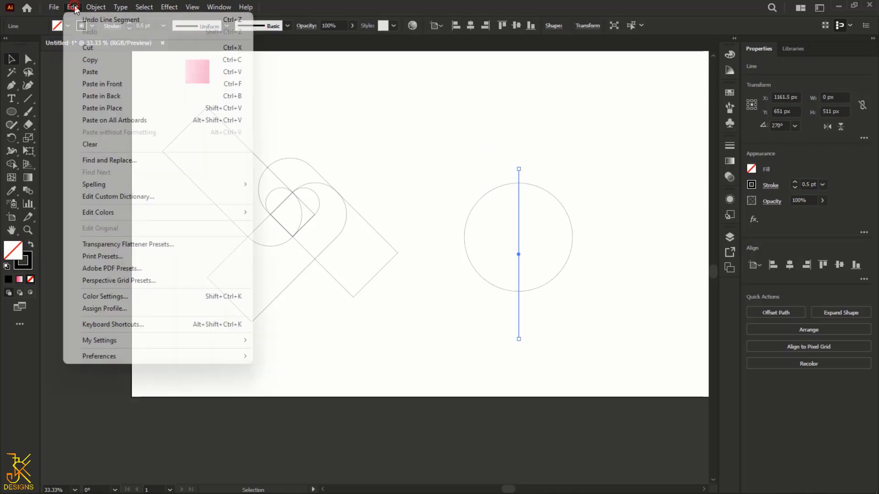
{"action": "left_click", "coordinate": [98, 61]}
{"action": "left_click", "coordinate": [73, 7]}
{"action": "left_click", "coordinate": [111, 108]}
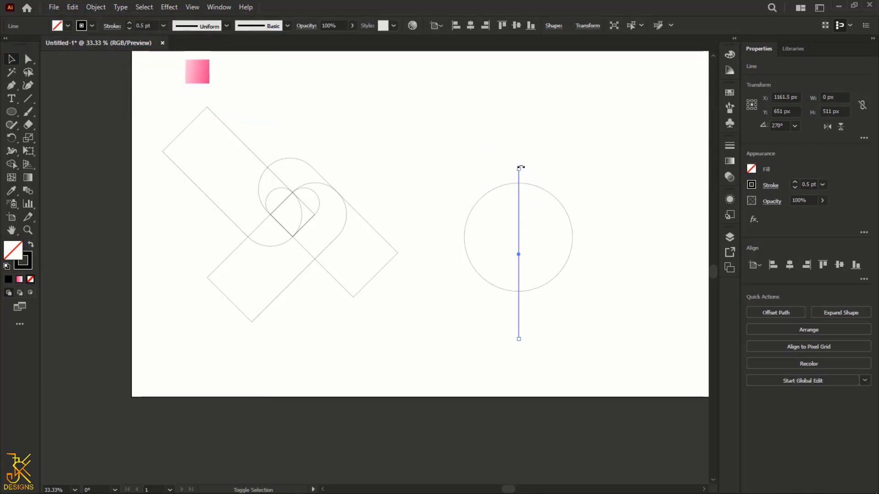
{"action": "left_click_drag", "start_coordinate": [522, 166], "coordinate": [603, 225]}
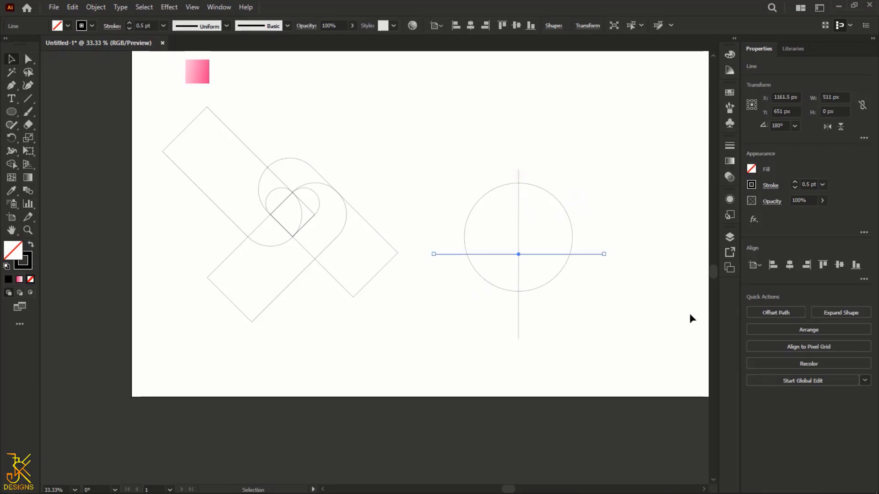
Center the circle and both crossing lines on each other horizontally and vertically, and group them
{"action": "left_click", "coordinate": [646, 314]}
{"action": "left_click_drag", "start_coordinate": [647, 360], "coordinate": [459, 177]}
{"action": "left_click_drag", "start_coordinate": [599, 229], "coordinate": [489, 223]}
{"action": "scroll", "coordinate": [488, 221], "scroll_direction": "up", "scroll_amount": 2}
{"action": "scroll", "coordinate": [487, 221], "scroll_direction": "up", "scroll_amount": 1}
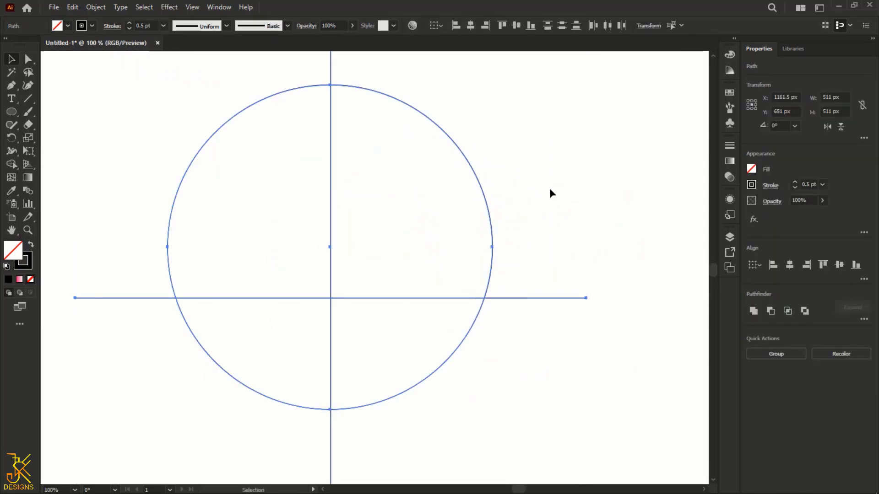
{"action": "scroll", "coordinate": [550, 189], "scroll_direction": "down", "scroll_amount": 1}
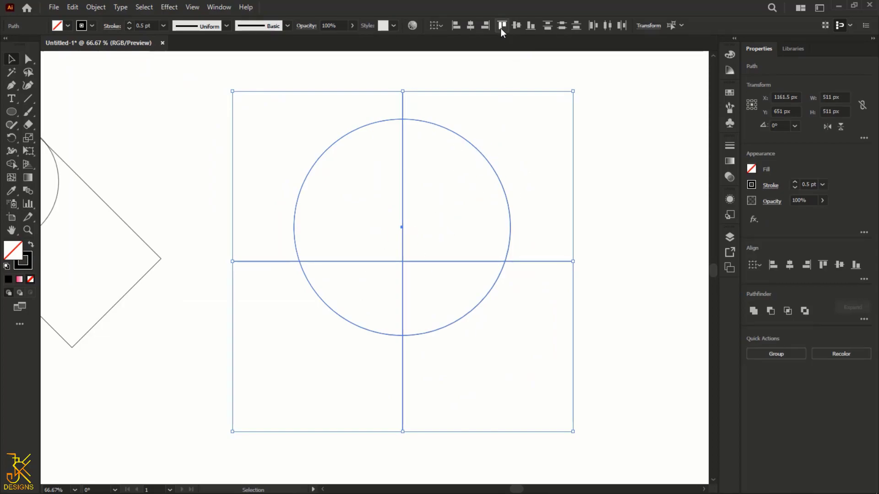
{"action": "left_click", "coordinate": [471, 26]}
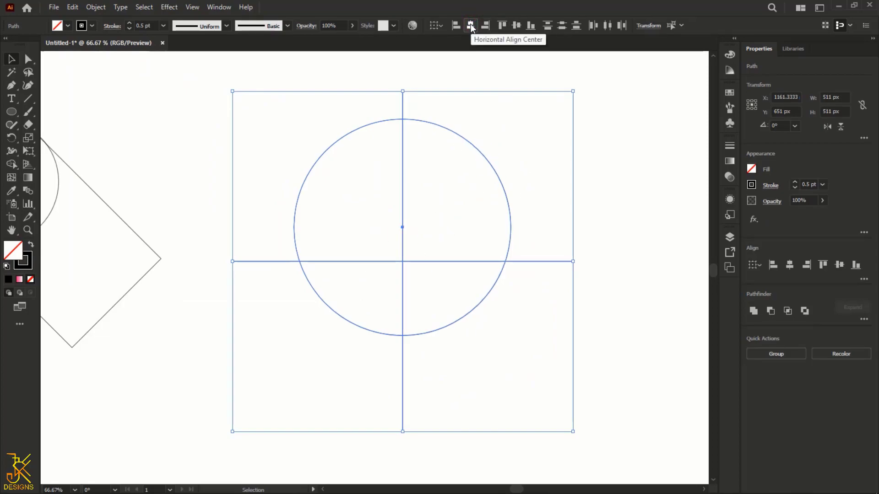
{"action": "left_click", "coordinate": [517, 28]}
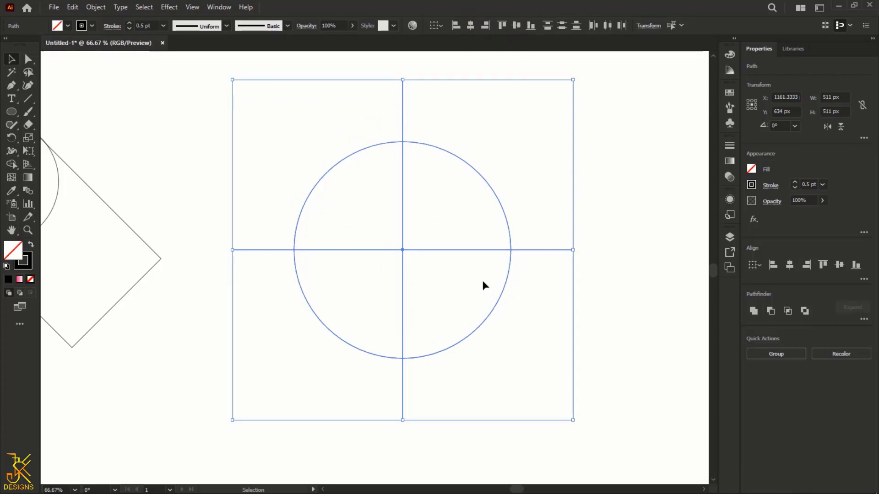
{"action": "scroll", "coordinate": [413, 233], "scroll_direction": "down", "scroll_amount": 1}
{"action": "scroll", "coordinate": [413, 234], "scroll_direction": "down", "scroll_amount": 1, "text": "alt"}
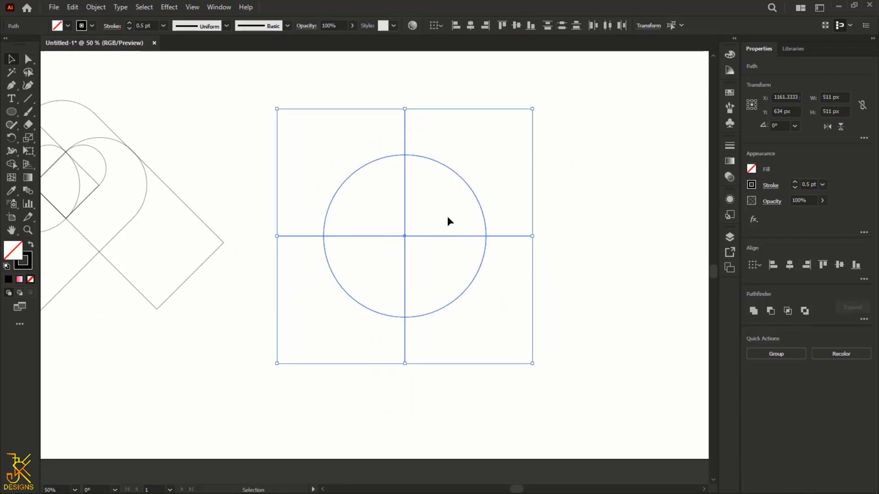
{"action": "left_click", "coordinate": [773, 357]}
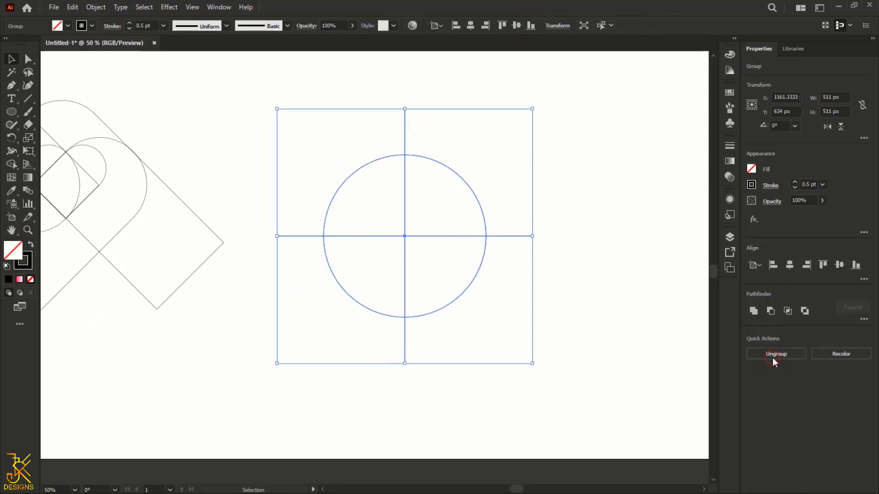
Move the circle-and-cross group over the construction shapes so its vertical line runs through the small diamond's top and bottom corners
{"action": "scroll", "coordinate": [378, 385], "scroll_direction": "down", "scroll_amount": 1, "text": "alt"}
{"action": "key", "text": "ctrl+shift+b"}
{"action": "left_click_drag", "start_coordinate": [247, 343], "coordinate": [427, 352]}
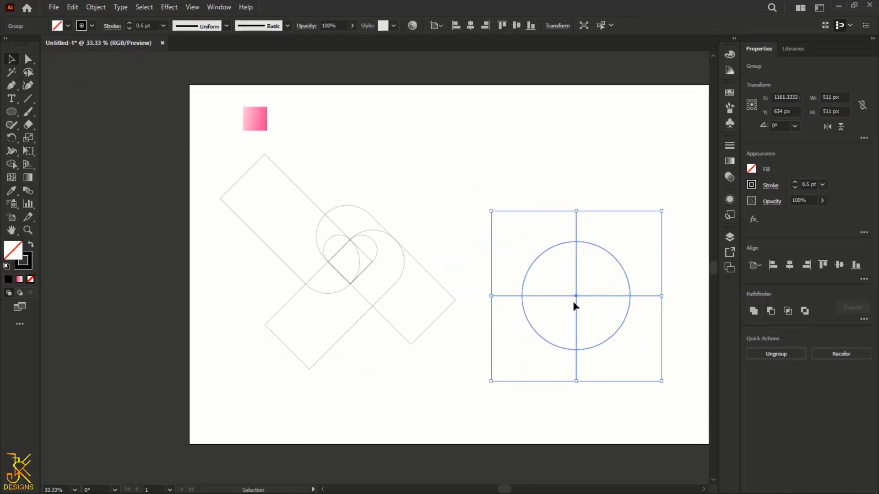
{"action": "left_click_drag", "start_coordinate": [576, 297], "coordinate": [349, 263]}
{"action": "scroll", "coordinate": [349, 262], "scroll_direction": "up", "scroll_amount": 5, "text": "alt"}
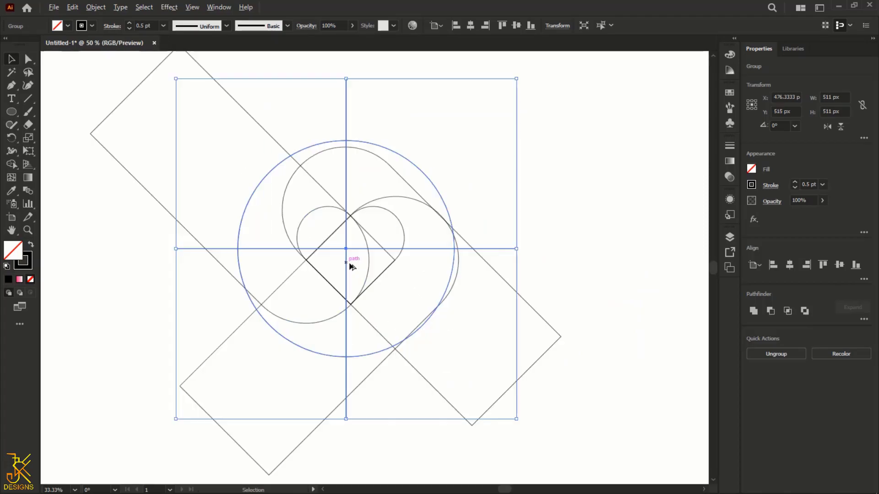
{"action": "scroll", "coordinate": [348, 263], "scroll_direction": "down", "scroll_amount": 3, "text": "alt"}
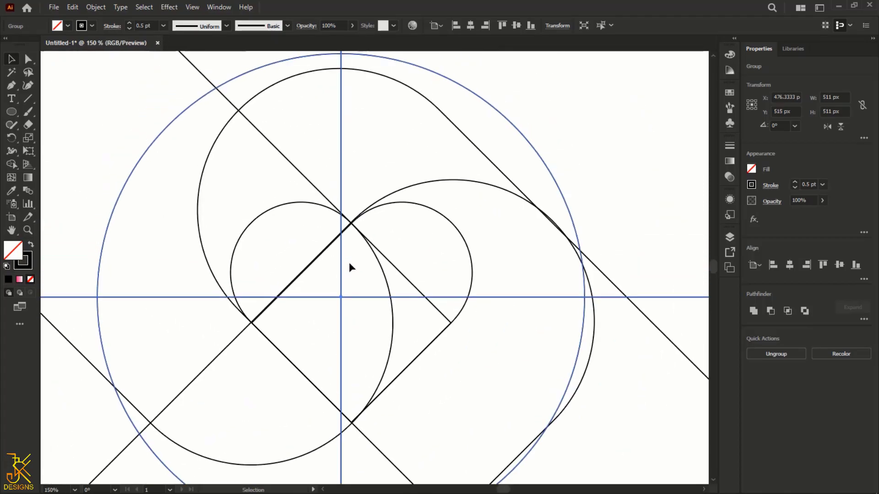
{"action": "left_click_drag", "start_coordinate": [344, 287], "coordinate": [351, 287]}
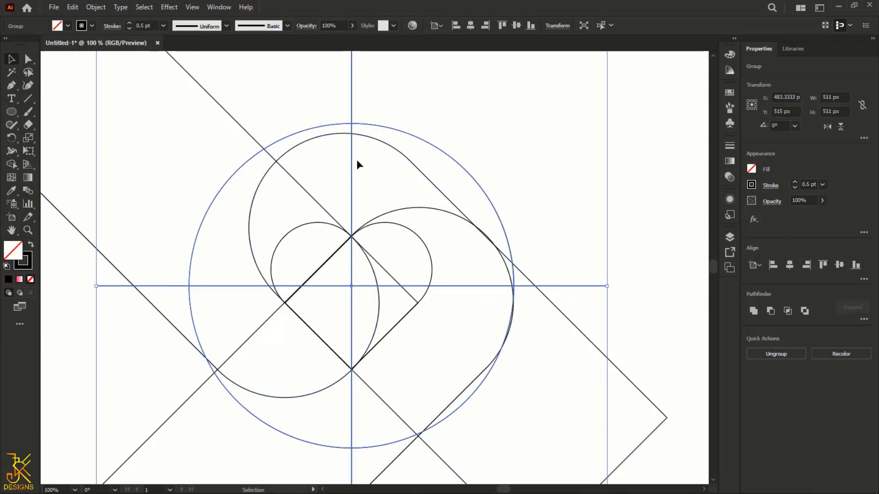
{"action": "scroll", "coordinate": [349, 321], "scroll_direction": "up", "scroll_amount": 4, "text": "alt"}
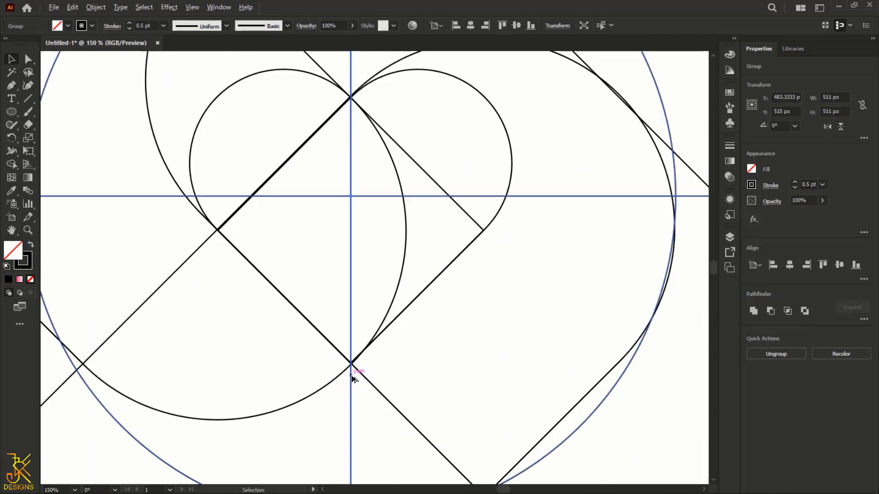
Lower the circle-and-cross group straight down to a Y position of about 528 px, keeping its vertical line through the small diamond's corners
{"action": "scroll", "coordinate": [341, 320], "scroll_direction": "up", "scroll_amount": 5, "text": "alt"}
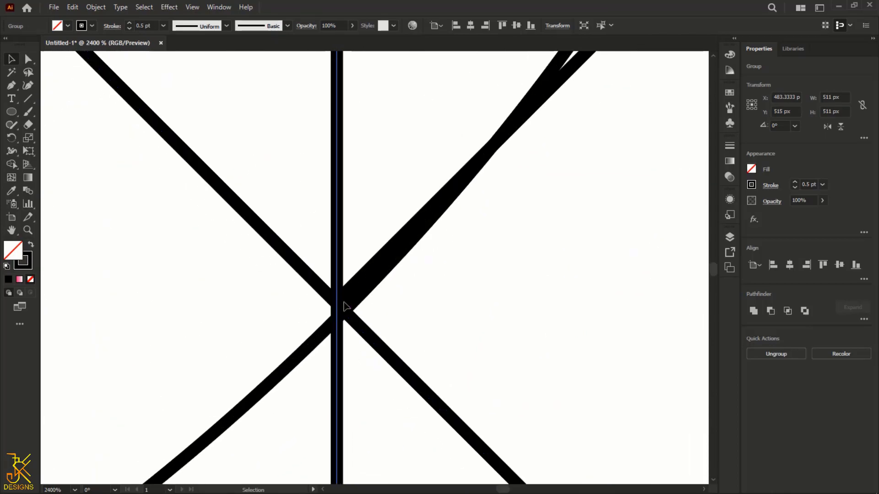
{"action": "scroll", "coordinate": [341, 320], "scroll_direction": "down", "scroll_amount": 4, "text": "alt"}
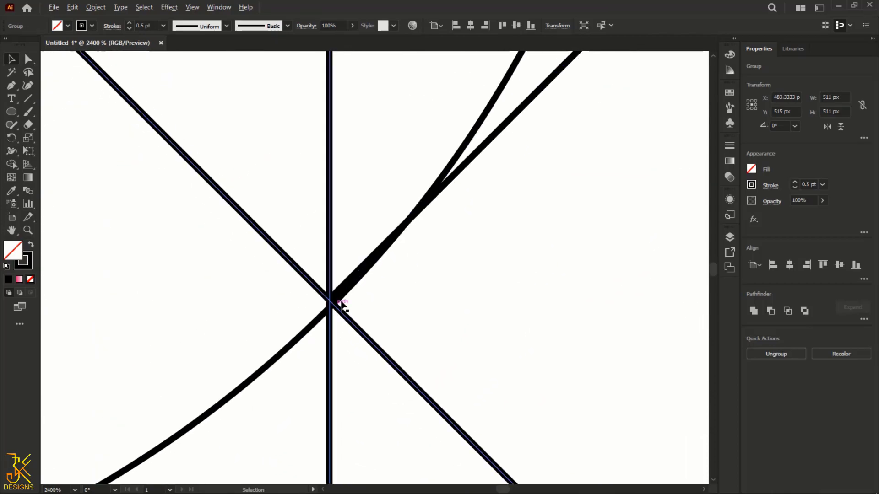
{"action": "scroll", "coordinate": [338, 312], "scroll_direction": "down", "scroll_amount": 4, "text": "alt"}
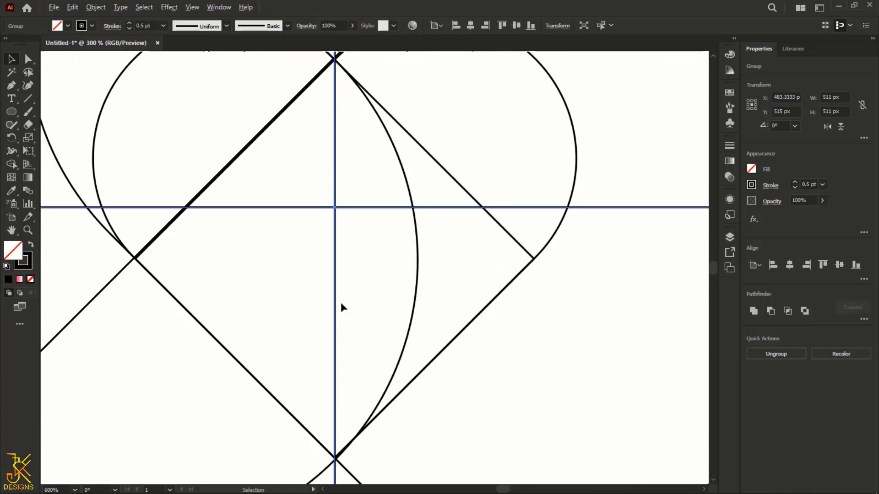
{"action": "left_click_drag", "start_coordinate": [339, 290], "coordinate": [336, 293]}
{"action": "scroll", "coordinate": [341, 302], "scroll_direction": "down", "scroll_amount": 2, "text": "alt"}
{"action": "left_click_drag", "start_coordinate": [338, 196], "coordinate": [339, 202], "text": "shift"}
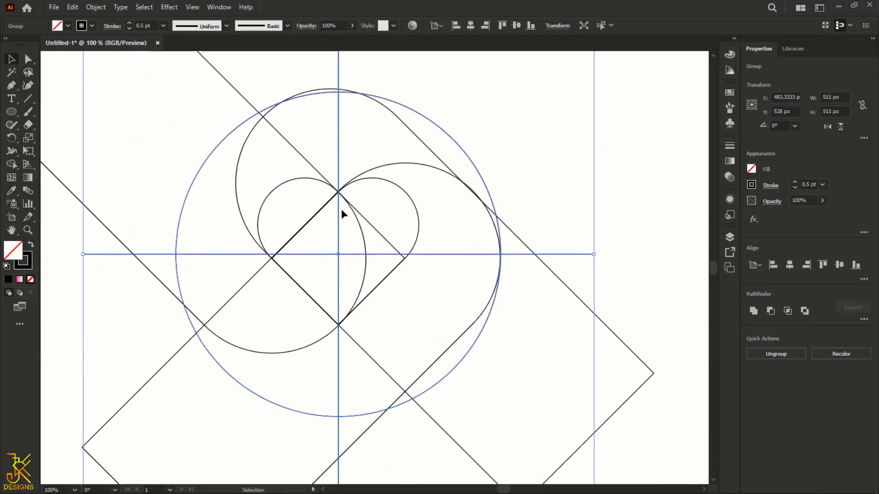
{"action": "scroll", "coordinate": [360, 431], "scroll_direction": "down", "scroll_amount": 1, "text": "alt"}
{"action": "scroll", "coordinate": [361, 431], "scroll_direction": "up", "scroll_amount": 2, "text": "alt"}
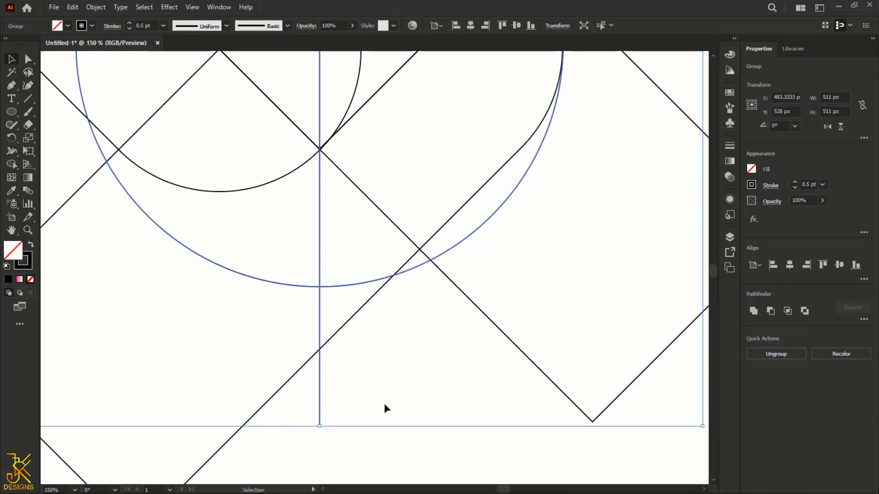
{"action": "left_click_drag", "start_coordinate": [319, 426], "coordinate": [320, 406]}
{"action": "scroll", "coordinate": [319, 298], "scroll_direction": "up", "scroll_amount": 3}
{"action": "key", "text": "ctrl+z"}
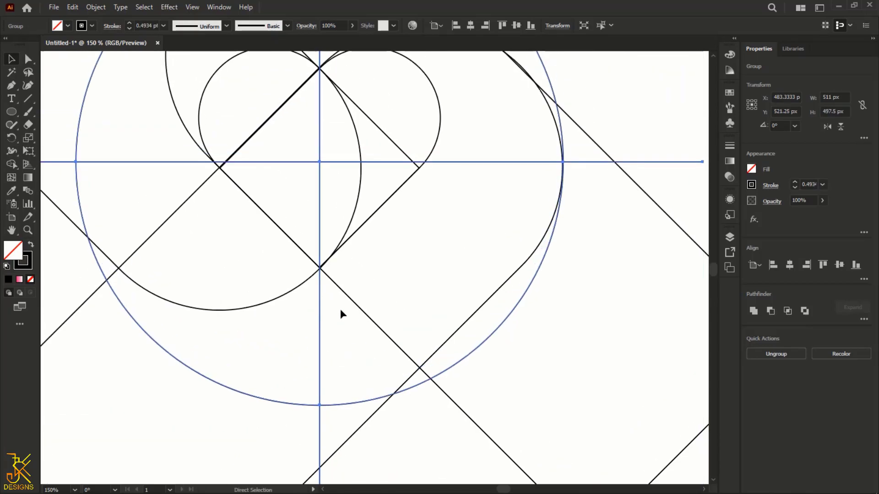
Scale the circle-and-cross group down proportionally to about 498.5 px, keeping its upper edge in place, to fit the circle to the rounded ends
{"action": "scroll", "coordinate": [351, 372], "scroll_direction": "down", "scroll_amount": 2}
{"action": "scroll", "coordinate": [352, 374], "scroll_direction": "down", "scroll_amount": 2}
{"action": "left_click_drag", "start_coordinate": [319, 398], "coordinate": [319, 381]}
{"action": "scroll", "coordinate": [305, 247], "scroll_direction": "up", "scroll_amount": 6}
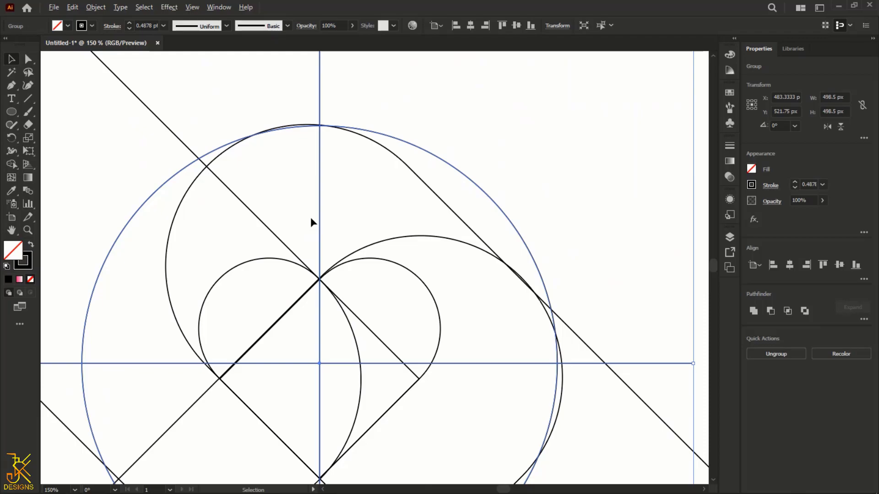
{"action": "scroll", "coordinate": [310, 217], "scroll_direction": "down", "scroll_amount": 3}
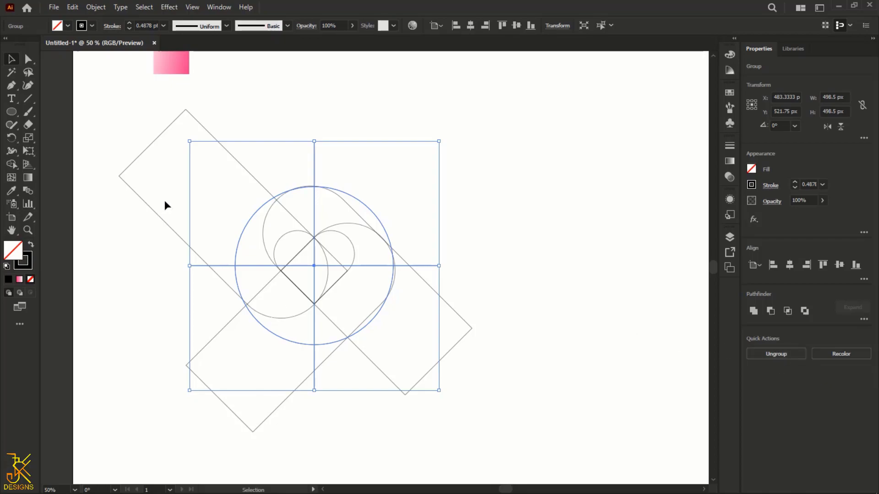
Ungroup the circle and cross, then select all construction shapes for the Shape Builder with a solid pink fill
{"action": "right_click", "coordinate": [379, 218]}
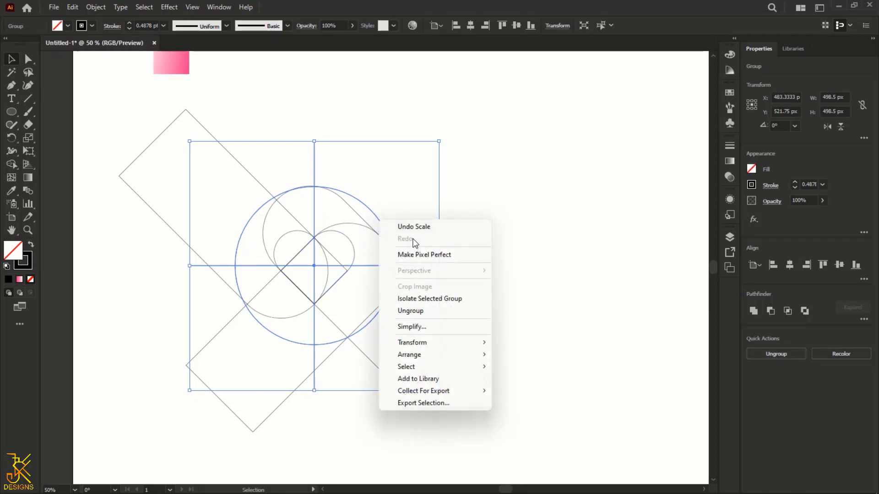
{"action": "left_click", "coordinate": [409, 311]}
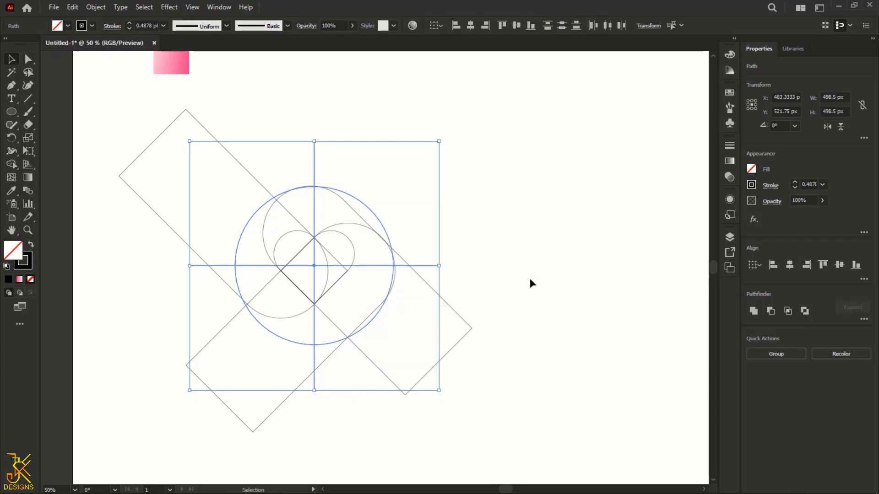
{"action": "left_click_drag", "start_coordinate": [526, 437], "coordinate": [108, 122]}
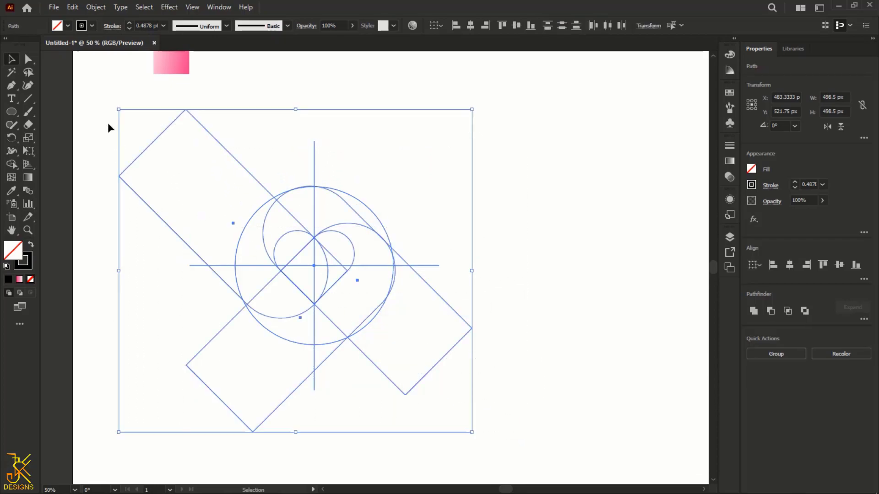
{"action": "left_click", "coordinate": [12, 165]}
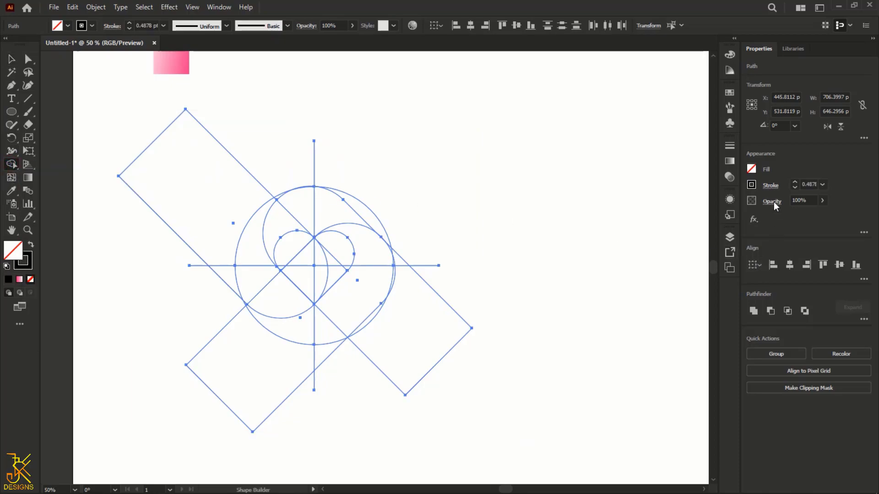
{"action": "left_click", "coordinate": [752, 169]}
{"action": "left_click", "coordinate": [670, 249]}
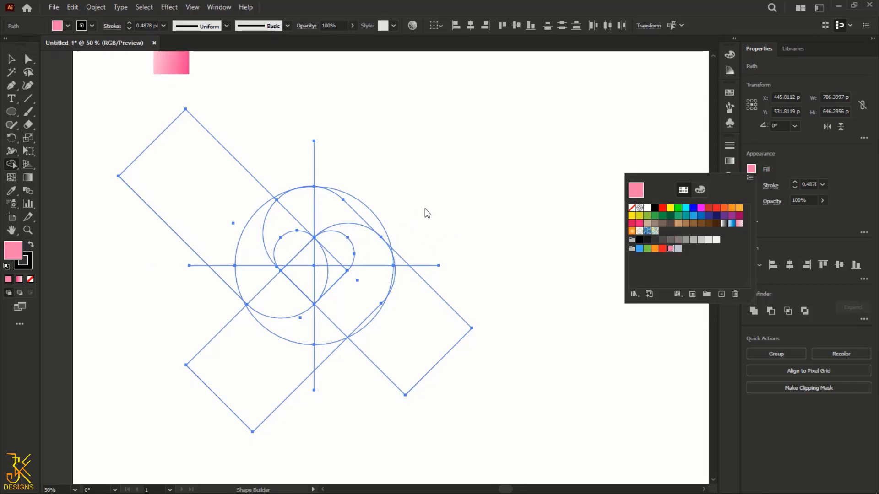
Merge the left regions around the heart into one curved segment and the lower and right regions into a second with Shape Builder
{"action": "scroll", "coordinate": [246, 235], "scroll_direction": "up", "scroll_amount": 2}
{"action": "mouse_move", "coordinate": [389, 227]}
{"action": "left_mouse_down"}
{"action": "mouse_move", "coordinate": [390, 187]}
{"action": "mouse_move", "coordinate": [373, 145]}
{"action": "left_mouse_up"}
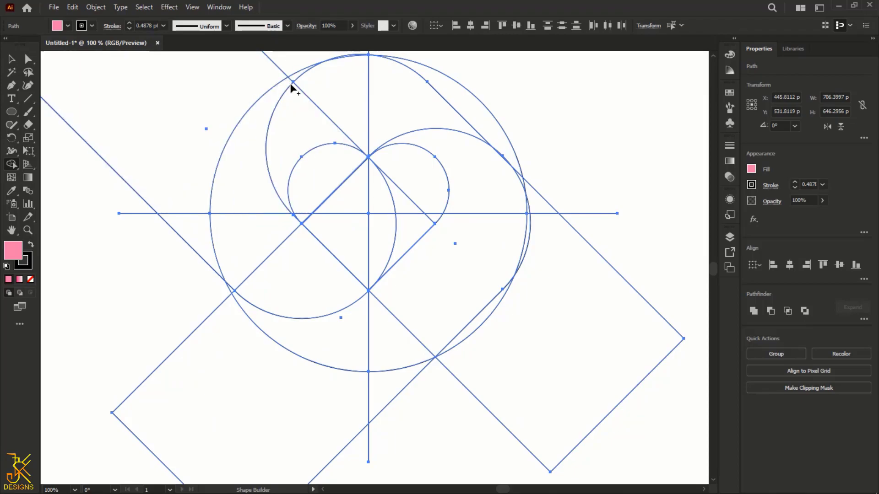
{"action": "mouse_move", "coordinate": [289, 85]}
{"action": "left_mouse_down"}
{"action": "mouse_move", "coordinate": [271, 216]}
{"action": "mouse_move", "coordinate": [288, 265]}
{"action": "left_mouse_up"}
{"action": "left_click_drag", "start_coordinate": [343, 348], "coordinate": [484, 311]}
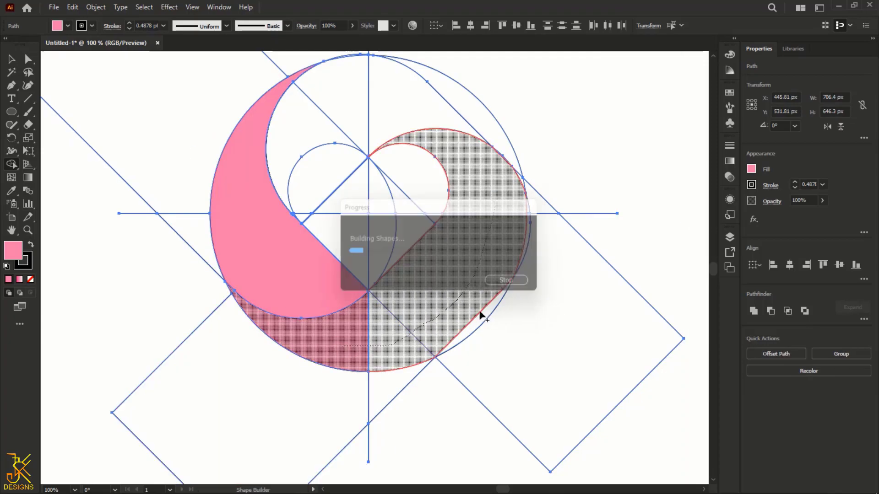
Merge the circle's upper regions above the heart into a third curved segment, including the slivers bordering the right segment
{"action": "scroll", "coordinate": [412, 233], "scroll_direction": "up", "scroll_amount": 3}
{"action": "left_click_drag", "start_coordinate": [297, 197], "coordinate": [478, 178]}
{"action": "scroll", "coordinate": [542, 237], "scroll_direction": "up", "scroll_amount": 4, "text": "alt"}
{"action": "left_click_drag", "start_coordinate": [448, 231], "coordinate": [459, 278]}
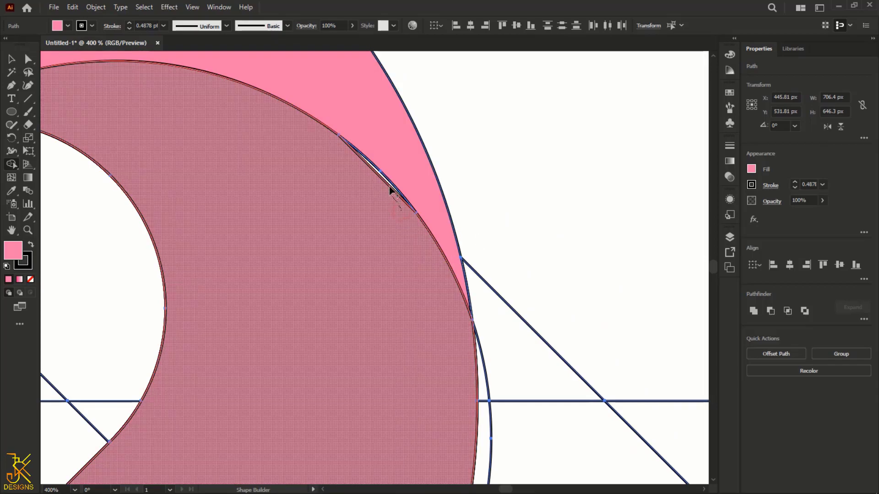
{"action": "left_click_drag", "start_coordinate": [393, 192], "coordinate": [388, 182]}
Merge the small leftover region beside the heart's lower left curve into the upper segment
{"action": "scroll", "coordinate": [516, 87], "scroll_direction": "down", "scroll_amount": 4, "text": "alt"}
{"action": "scroll", "coordinate": [285, 198], "scroll_direction": "up", "scroll_amount": 4, "text": "alt"}
{"action": "left_click_drag", "start_coordinate": [285, 198], "coordinate": [248, 492]}
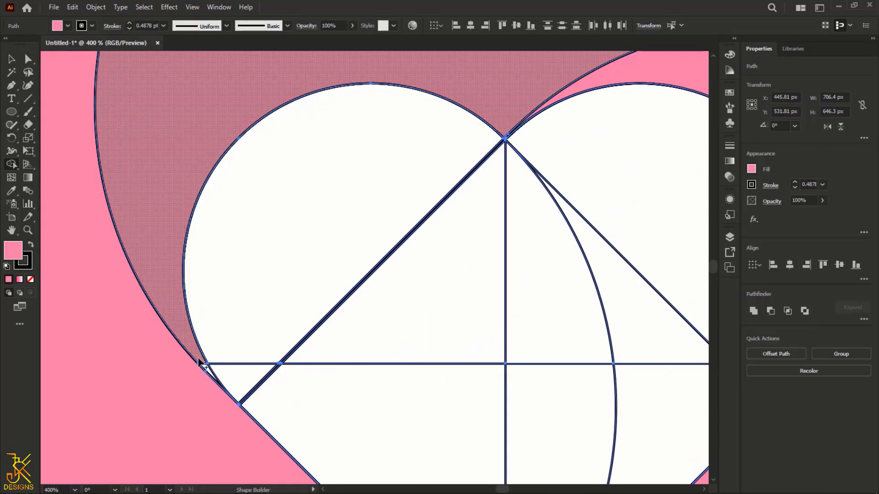
{"action": "left_click_drag", "start_coordinate": [200, 358], "coordinate": [204, 365]}
Examine the edges of the three merged segments for leftover gaps or unmerged slivers
{"action": "left_click_drag", "start_coordinate": [549, 157], "coordinate": [348, 248]}
{"action": "scroll", "coordinate": [348, 191], "scroll_direction": "up", "scroll_amount": 2}
{"action": "scroll", "coordinate": [297, 238], "scroll_direction": "down", "scroll_amount": 5}
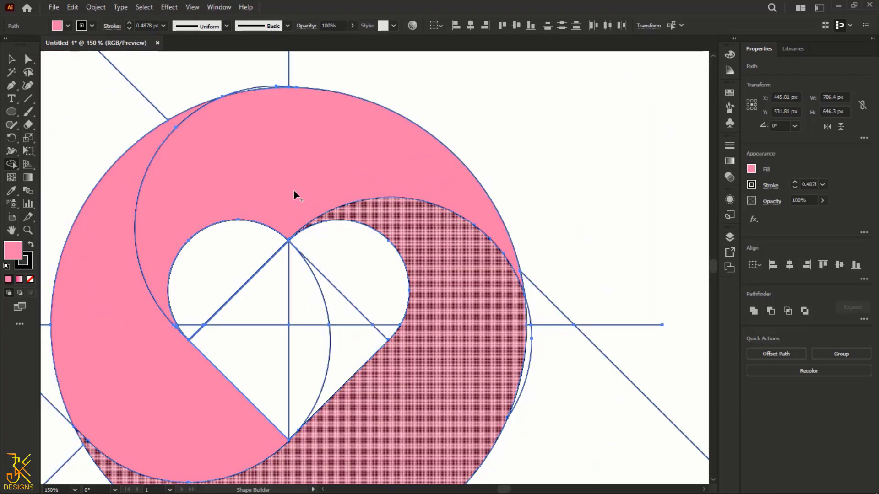
{"action": "scroll", "coordinate": [259, 95], "scroll_direction": "up", "scroll_amount": 2}
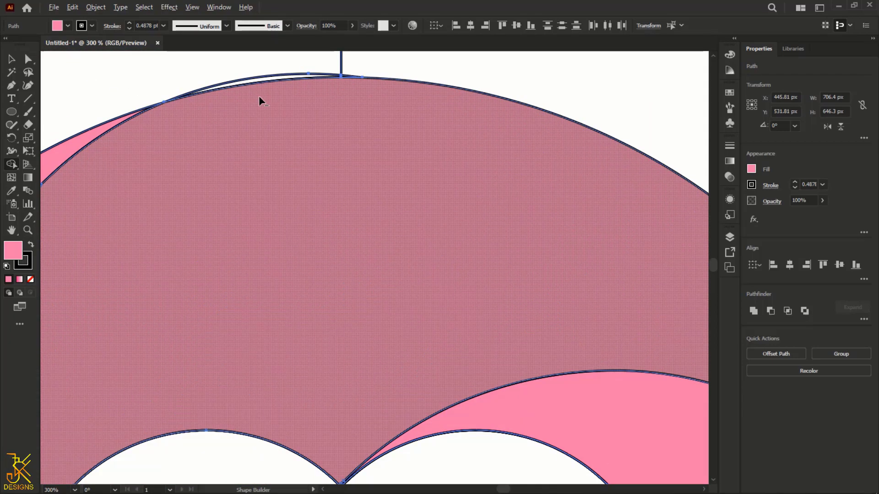
{"action": "scroll", "coordinate": [259, 95], "scroll_direction": "down", "scroll_amount": 3}
{"action": "left_click_drag", "start_coordinate": [383, 314], "coordinate": [449, 258]}
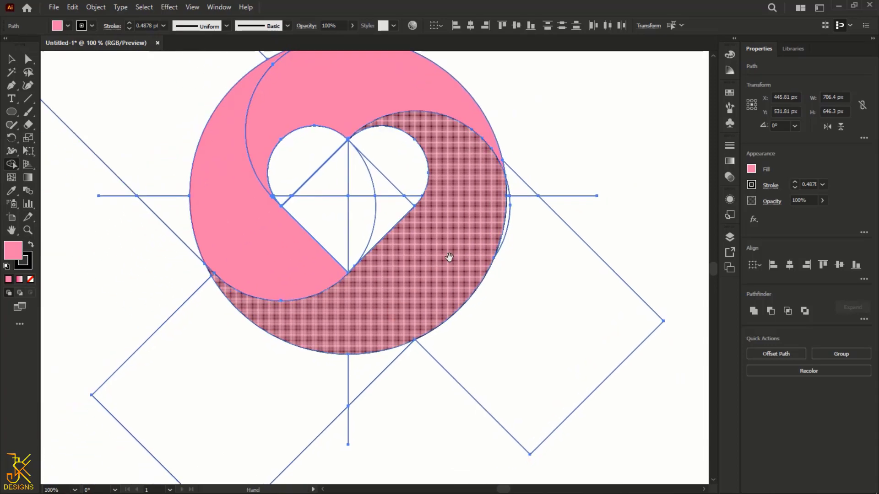
{"action": "scroll", "coordinate": [449, 248], "scroll_direction": "down", "scroll_amount": 2}
{"action": "left_click_drag", "start_coordinate": [518, 186], "coordinate": [471, 210]}
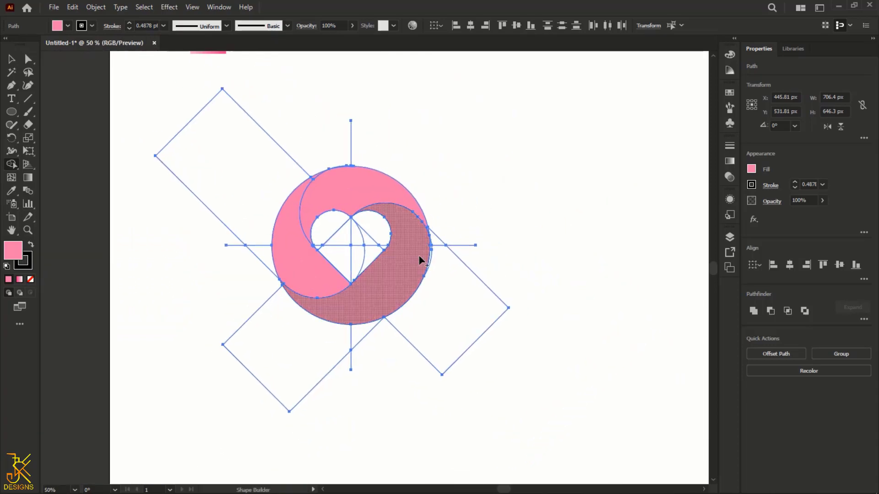
{"action": "scroll", "coordinate": [419, 261], "scroll_direction": "up", "scroll_amount": 4}
{"action": "scroll", "coordinate": [420, 260], "scroll_direction": "down", "scroll_amount": 4}
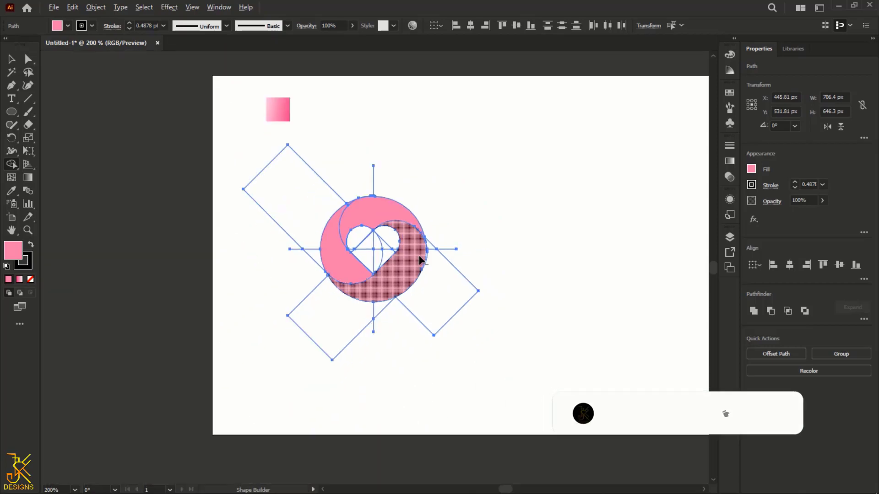
Move the three pink segments together to the empty area right of the construction shapes, and delete the leftover outlines
{"action": "key", "text": "v"}
{"action": "left_click", "coordinate": [470, 134]}
{"action": "left_click_drag", "start_coordinate": [589, 246], "coordinate": [536, 244]}
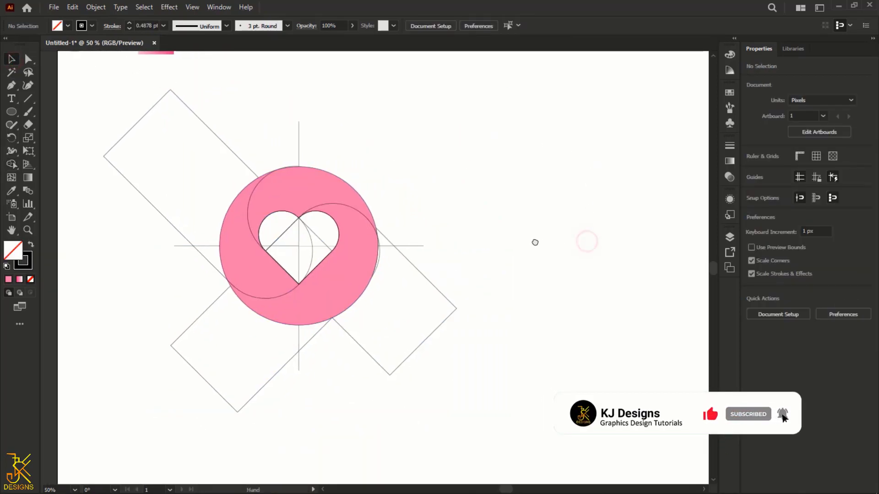
{"action": "left_click", "coordinate": [321, 176]}
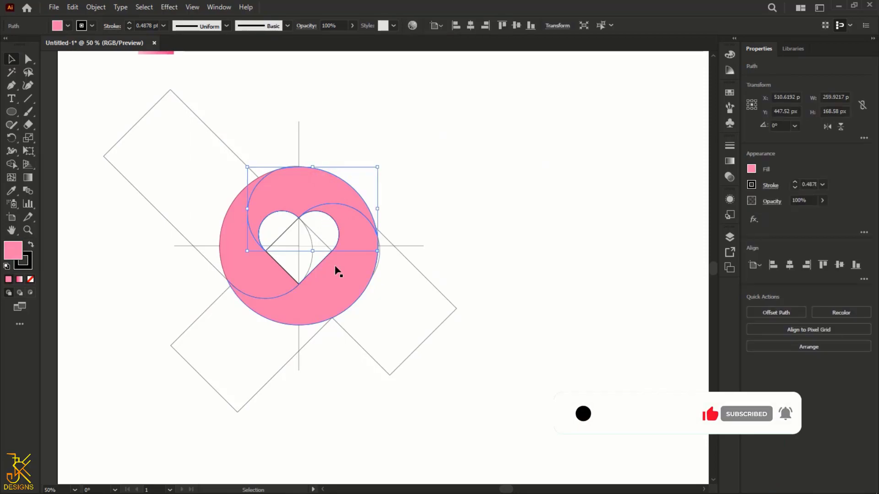
{"action": "left_click", "coordinate": [252, 280]}
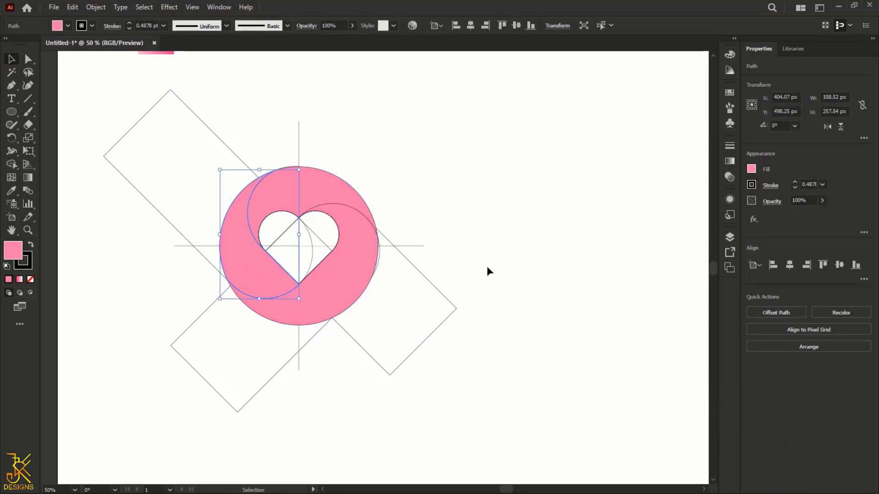
{"action": "left_click", "coordinate": [366, 268], "text": "shift"}
{"action": "left_click", "coordinate": [353, 200], "text": "shift"}
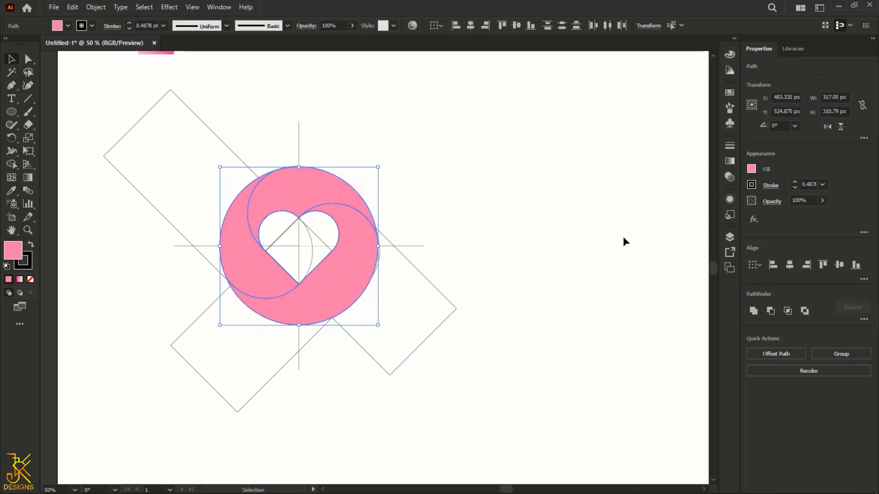
{"action": "left_click_drag", "start_coordinate": [623, 236], "coordinate": [584, 245]}
{"action": "key", "text": "ctrl+minus"}
{"action": "left_click_drag", "start_coordinate": [384, 263], "coordinate": [676, 262]}
{"action": "left_click_drag", "start_coordinate": [641, 336], "coordinate": [563, 337]}
{"action": "left_click_drag", "start_coordinate": [441, 387], "coordinate": [128, 163]}
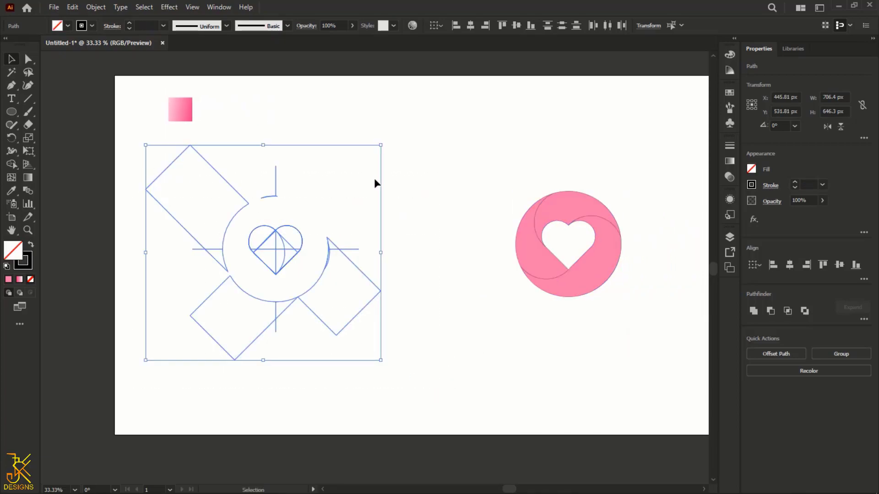
{"action": "key", "text": "Delete"}
Move the three pink segments toward the artboard's center and enlarge them proportionally to about 569 px wide
{"action": "left_click_drag", "start_coordinate": [675, 335], "coordinate": [499, 176]}
{"action": "left_click_drag", "start_coordinate": [583, 270], "coordinate": [473, 286]}
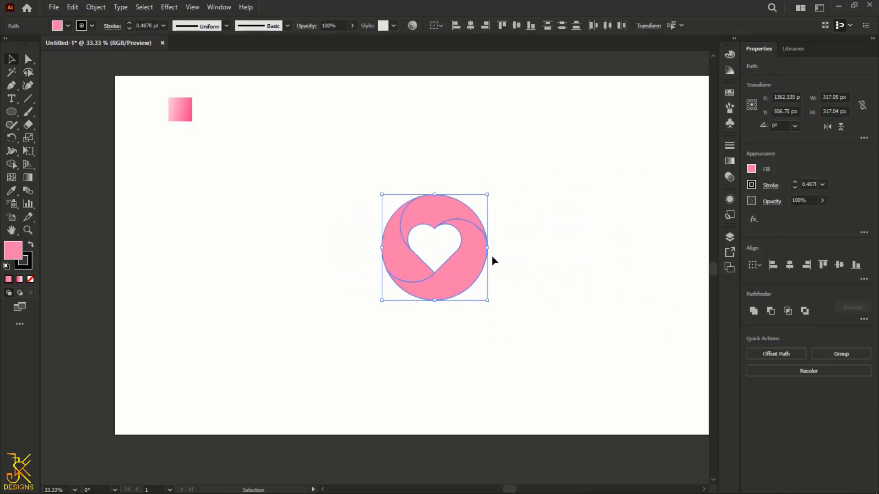
{"action": "left_click_drag", "start_coordinate": [490, 248], "coordinate": [571, 248]}
{"action": "key", "text": "a"}
{"action": "key", "text": "ctrl+0"}
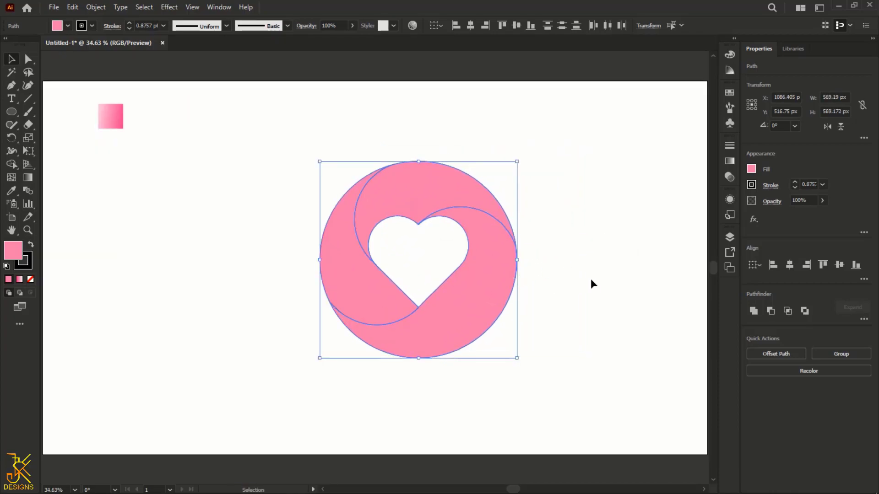
{"action": "left_click", "coordinate": [592, 280]}
Remove the stroke from all three pink segments of the heart logo
{"action": "left_click_drag", "start_coordinate": [227, 125], "coordinate": [602, 409]}
{"action": "left_click", "coordinate": [751, 184]}
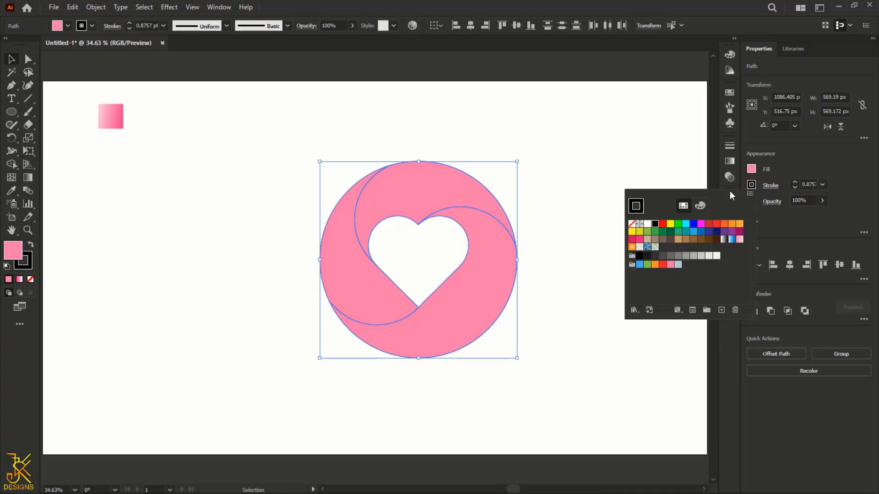
{"action": "left_click", "coordinate": [631, 224]}
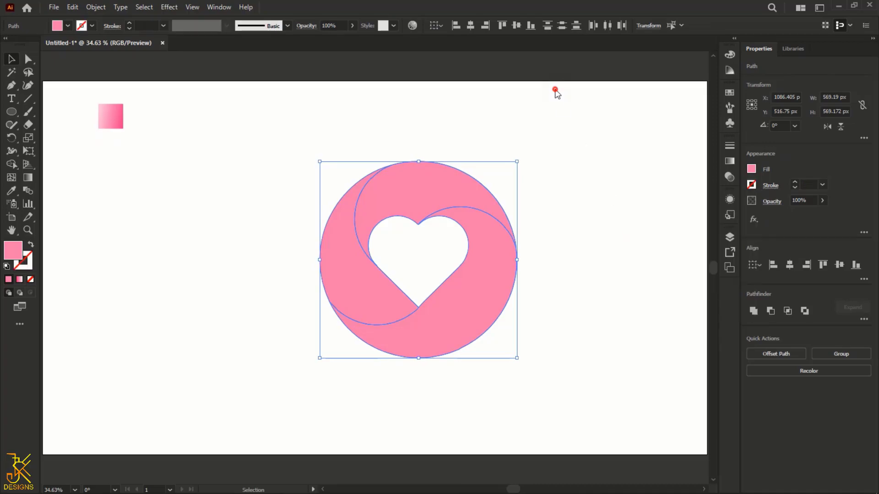
{"action": "left_click", "coordinate": [443, 106]}
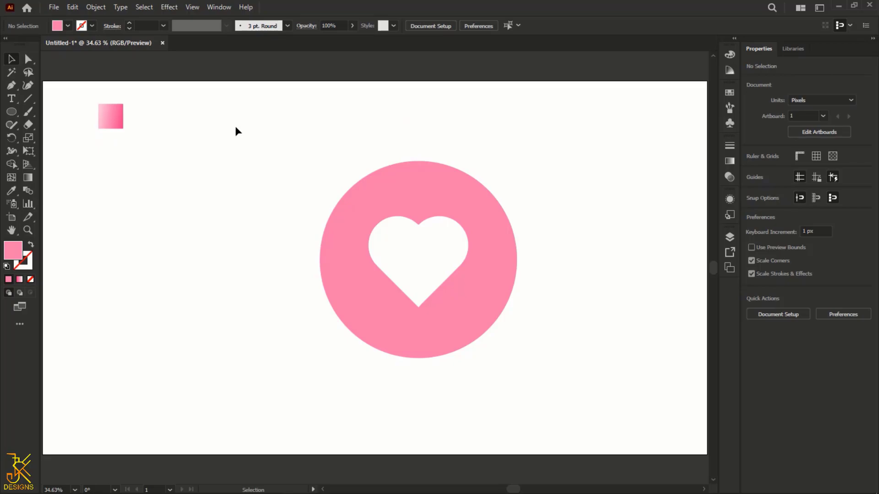
Apply the sample square's pink gradient to all three logo segments with the Eyedropper tool
{"action": "left_click_drag", "start_coordinate": [249, 112], "coordinate": [544, 338]}
{"action": "scroll", "coordinate": [543, 334], "scroll_direction": "up", "scroll_amount": 3}
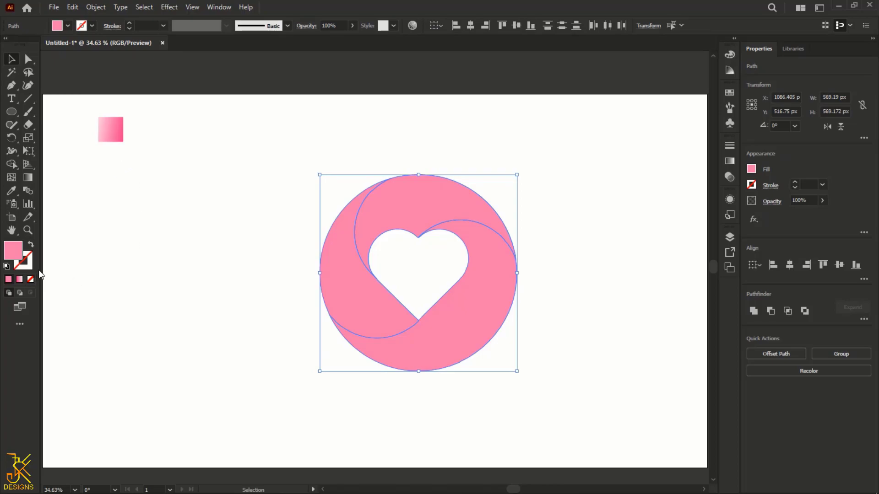
{"action": "left_click", "coordinate": [10, 192]}
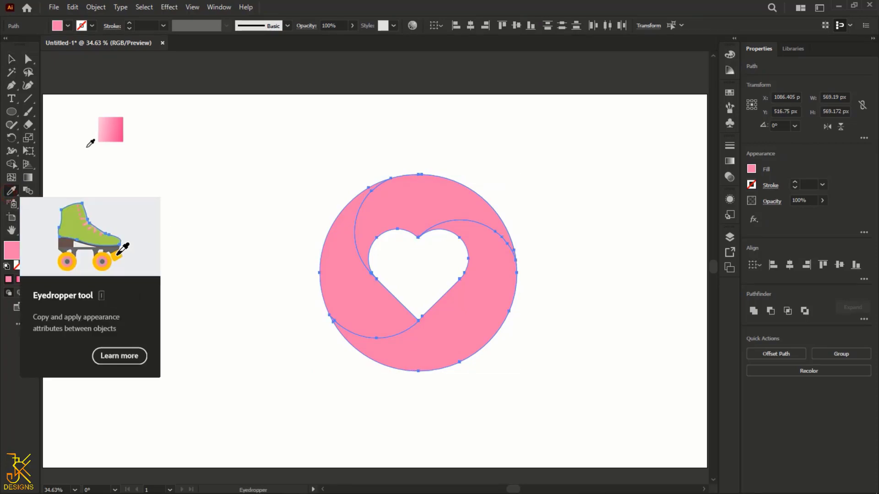
{"action": "left_click", "coordinate": [114, 125]}
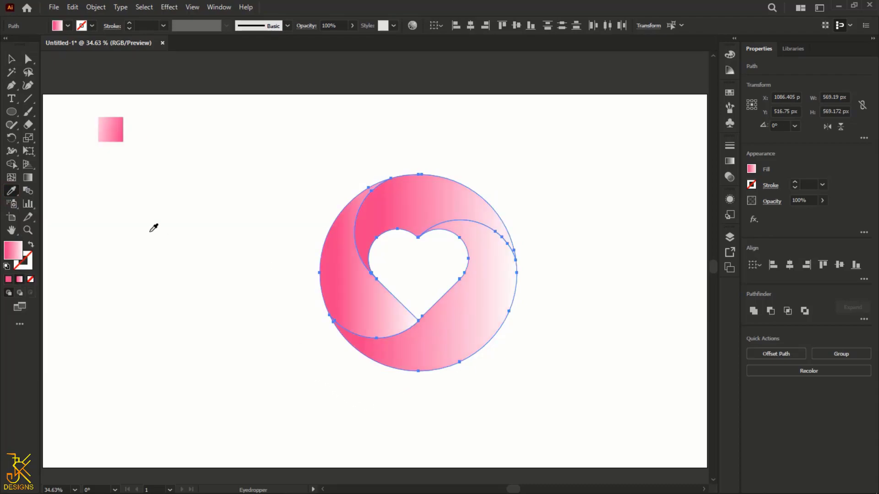
Redirect the lower-right segment's gradient diagonally with the Gradient tool, running from dark pink at its upper right to light at its lower left
{"action": "left_click", "coordinate": [11, 59]}
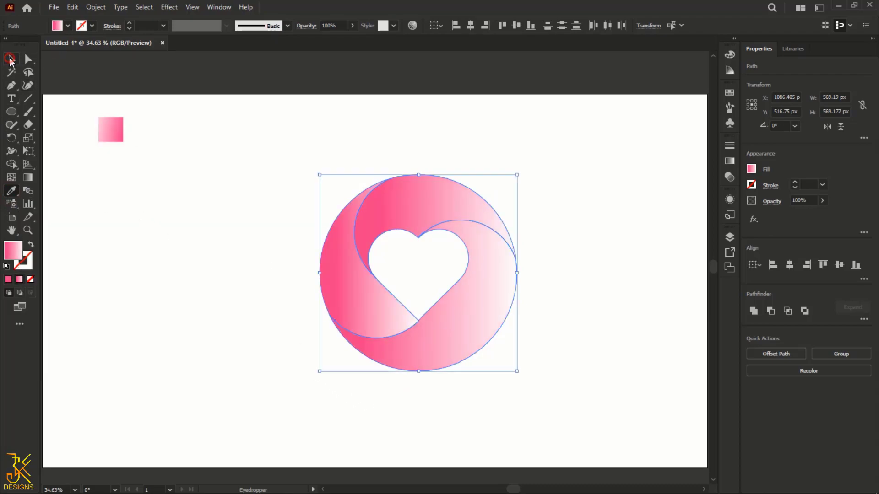
{"action": "left_click", "coordinate": [234, 182]}
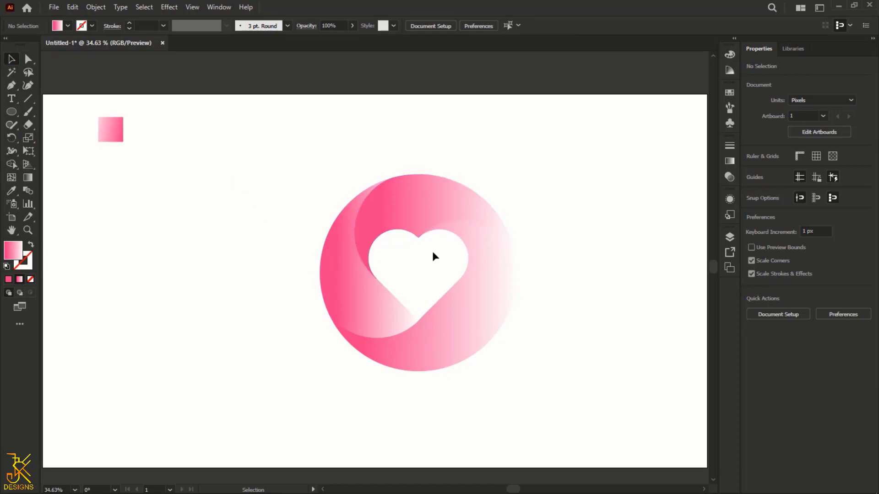
{"action": "left_click", "coordinate": [467, 295]}
{"action": "key", "text": "space"}
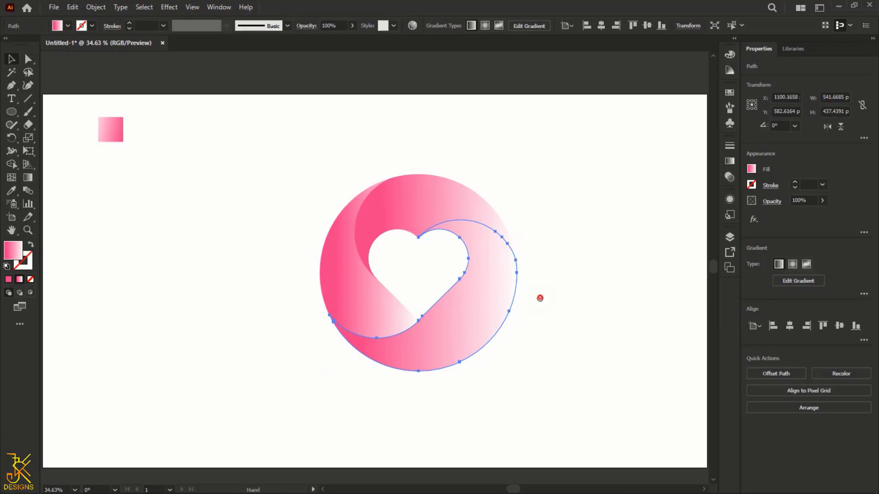
{"action": "left_click_drag", "start_coordinate": [540, 299], "coordinate": [521, 291]}
{"action": "key", "text": "g"}
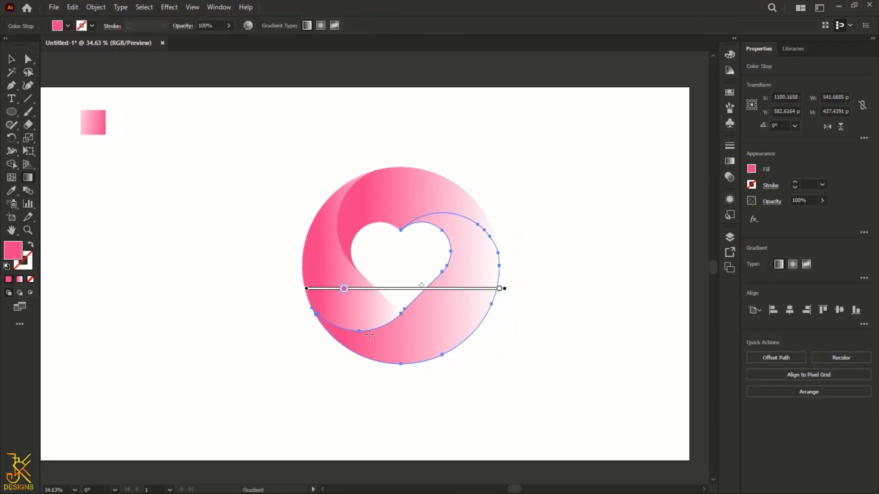
{"action": "mouse_move", "coordinate": [507, 223]}
{"action": "left_mouse_down"}
{"action": "mouse_move", "coordinate": [453, 314]}
{"action": "mouse_move", "coordinate": [369, 377]}
{"action": "mouse_move", "coordinate": [325, 381]}
{"action": "left_mouse_up"}
{"action": "mouse_move", "coordinate": [540, 218]}
{"action": "left_mouse_down"}
{"action": "mouse_move", "coordinate": [406, 333]}
{"action": "mouse_move", "coordinate": [273, 387]}
{"action": "left_mouse_up"}
Angle the top segment's gradient from dark at lower left to light at upper right, and the left segment's from dark lower right to light upper left
{"action": "left_click", "coordinate": [403, 196]}
{"action": "left_click_drag", "start_coordinate": [265, 263], "coordinate": [538, 158]}
{"action": "key", "text": "v"}
{"action": "left_click", "coordinate": [321, 288]}
{"action": "key", "text": "g"}
{"action": "left_click_drag", "start_coordinate": [271, 173], "coordinate": [366, 324]}
{"action": "left_click_drag", "start_coordinate": [394, 351], "coordinate": [231, 174]}
{"action": "key", "text": "v"}
{"action": "left_click", "coordinate": [551, 304]}
Move all three logo segments together horizontally about 184 px to the left on the artboard, and deselect them
{"action": "key", "text": "ctrl+minus"}
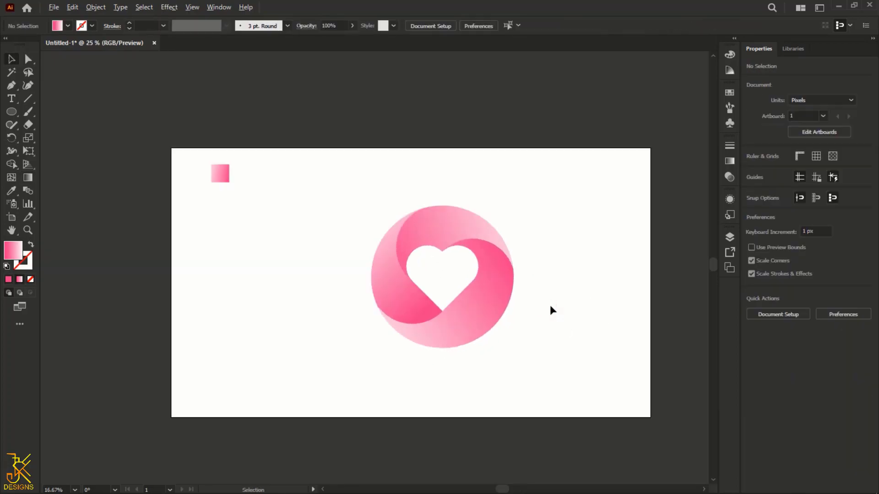
{"action": "left_click_drag", "start_coordinate": [563, 378], "coordinate": [330, 177]}
{"action": "left_click", "coordinate": [461, 328]}
{"action": "left_click_drag", "start_coordinate": [459, 326], "coordinate": [416, 326]}
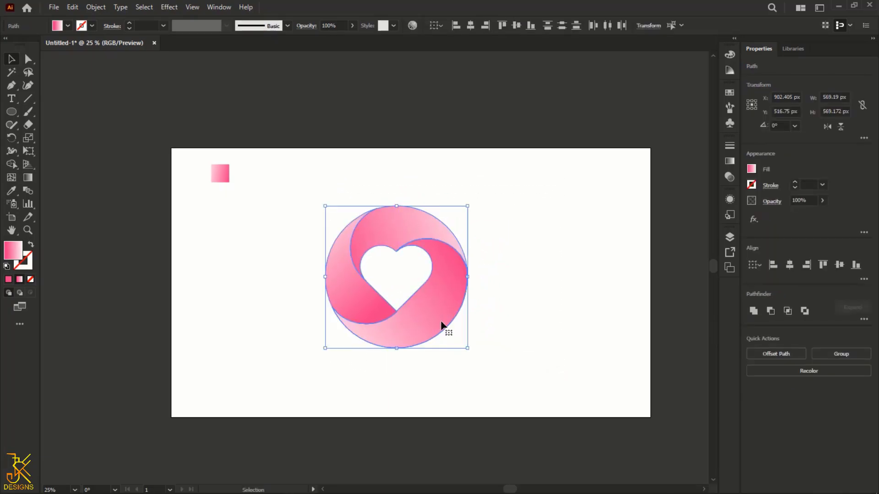
{"action": "scroll", "coordinate": [490, 326], "scroll_direction": "up", "scroll_amount": 1}
{"action": "left_click", "coordinate": [510, 322]}
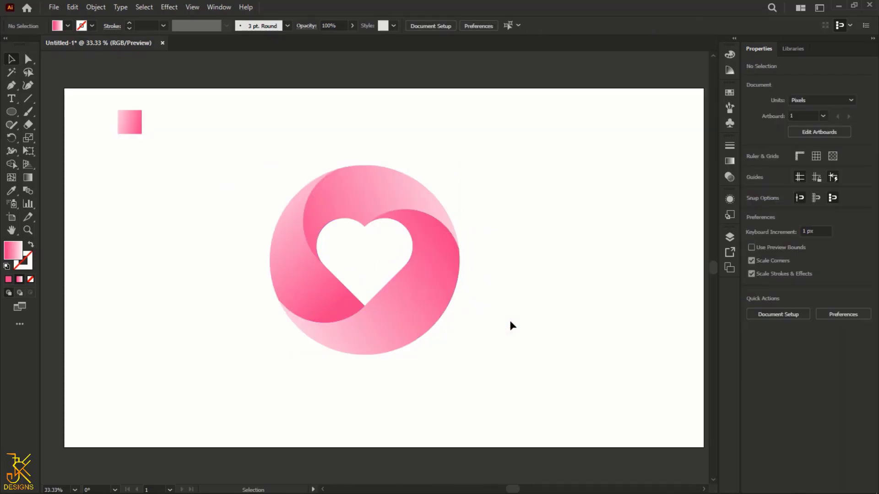